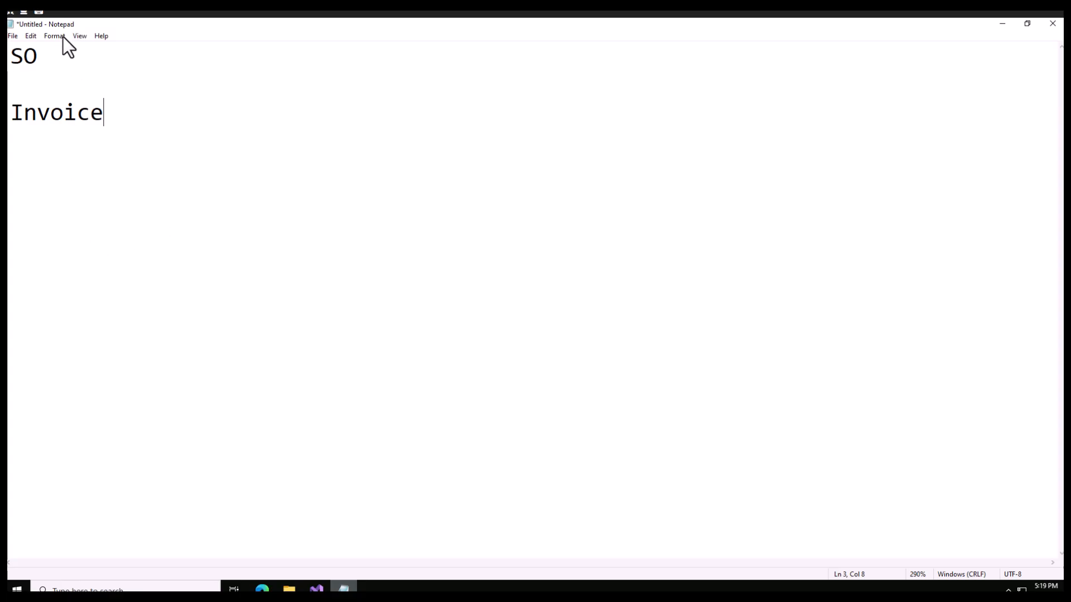
Step: Add the word "services" to the note, leaving a blank line below "Invoice"
click(44, 59)
click(142, 108)
key(Return)
key(Return)
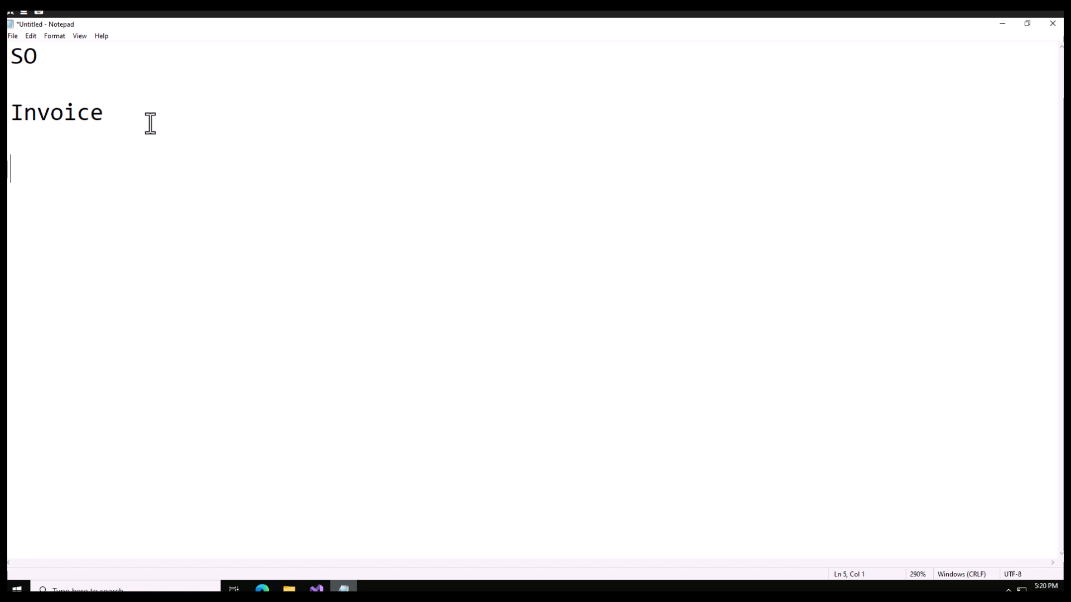
text(services)
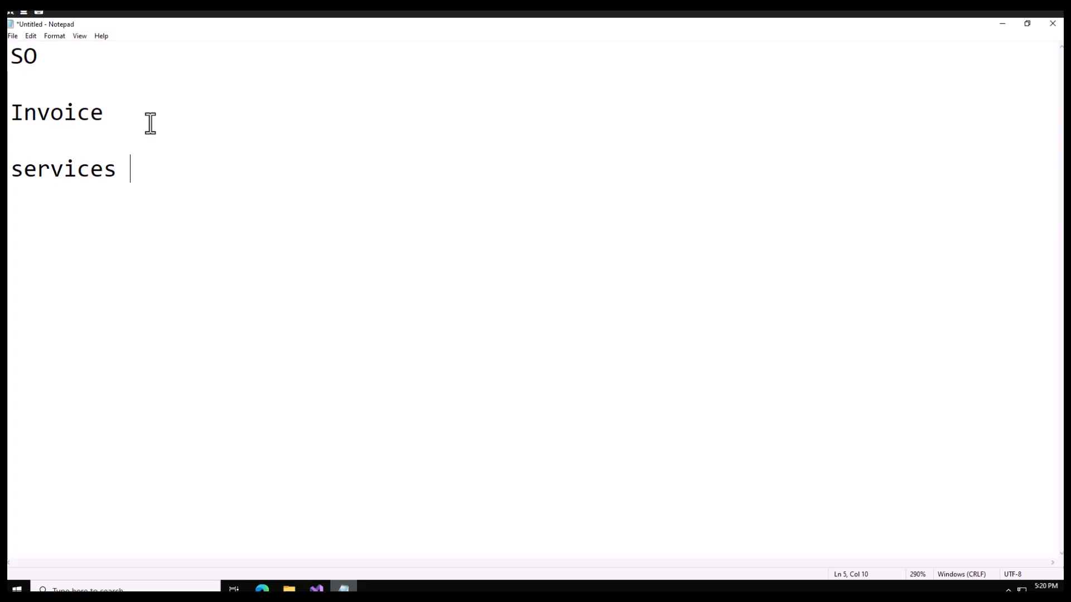
Step: Replace all of the note's text with "empmloyee:- SO" and enlarge the text zoom to 430%
drag(132, 168, 9, 49)
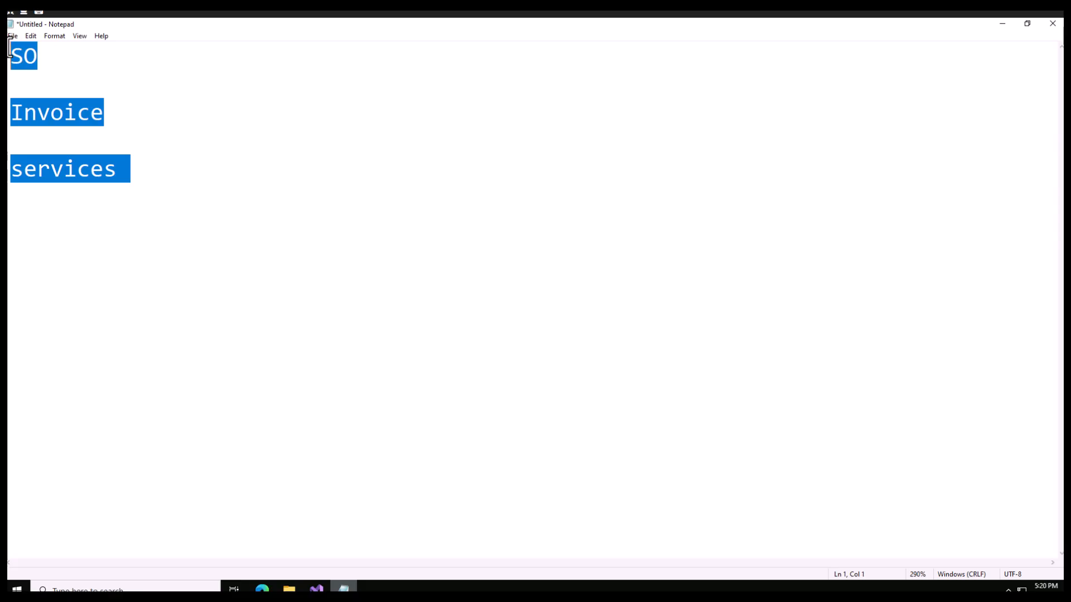
key(BackSpace)
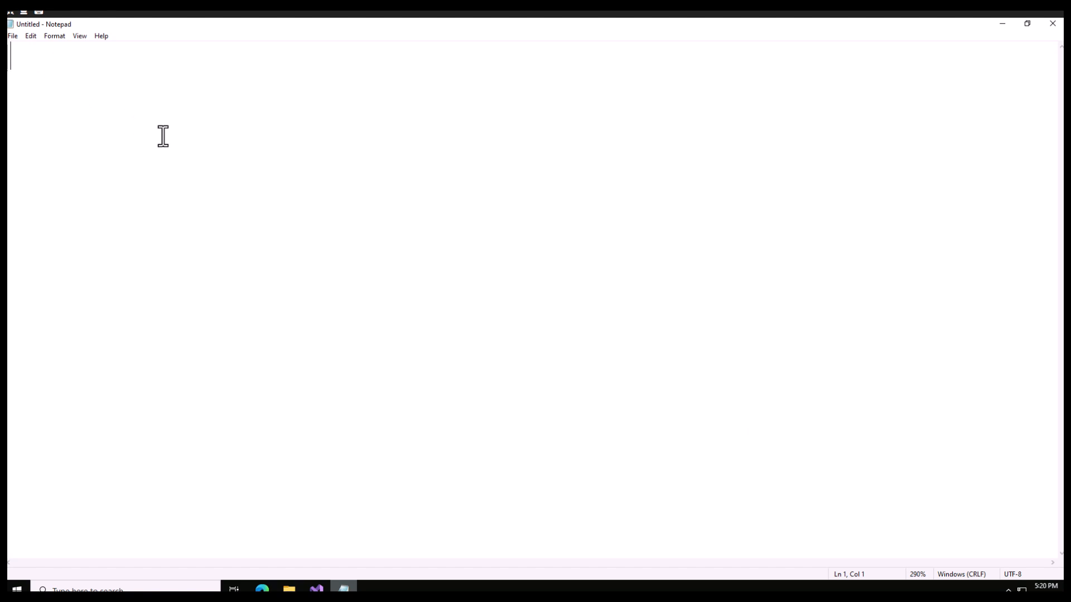
scroll(163, 136, up, 10)
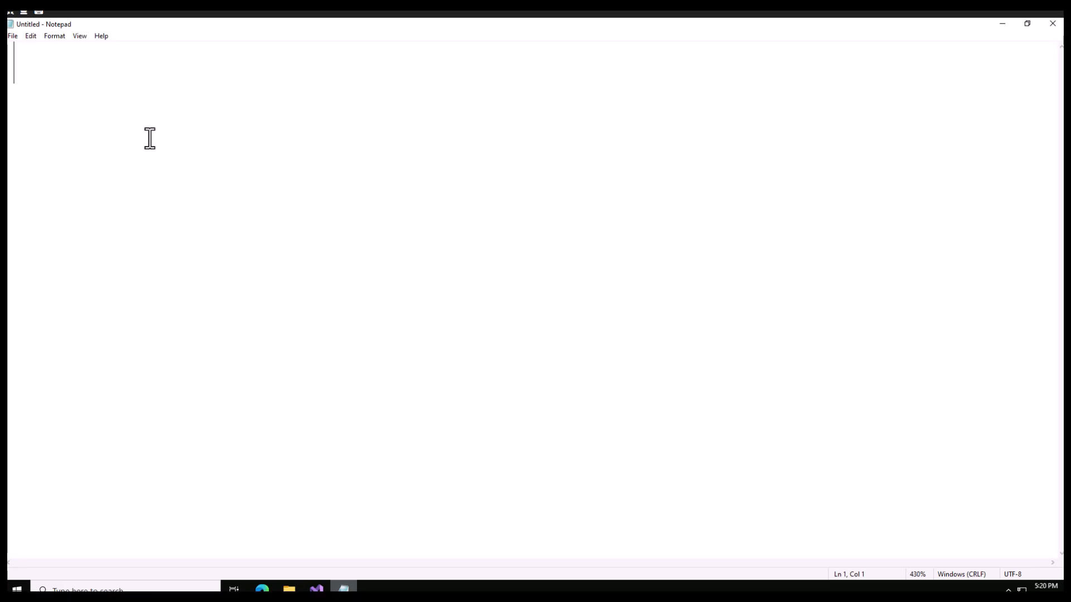
text(empmlo)
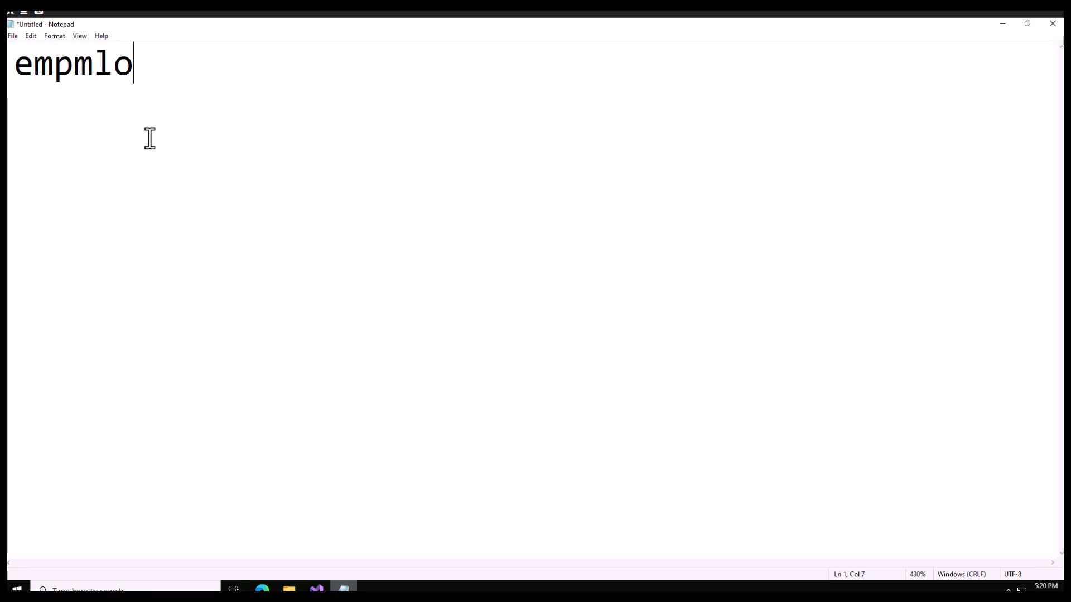
text(yee:-)
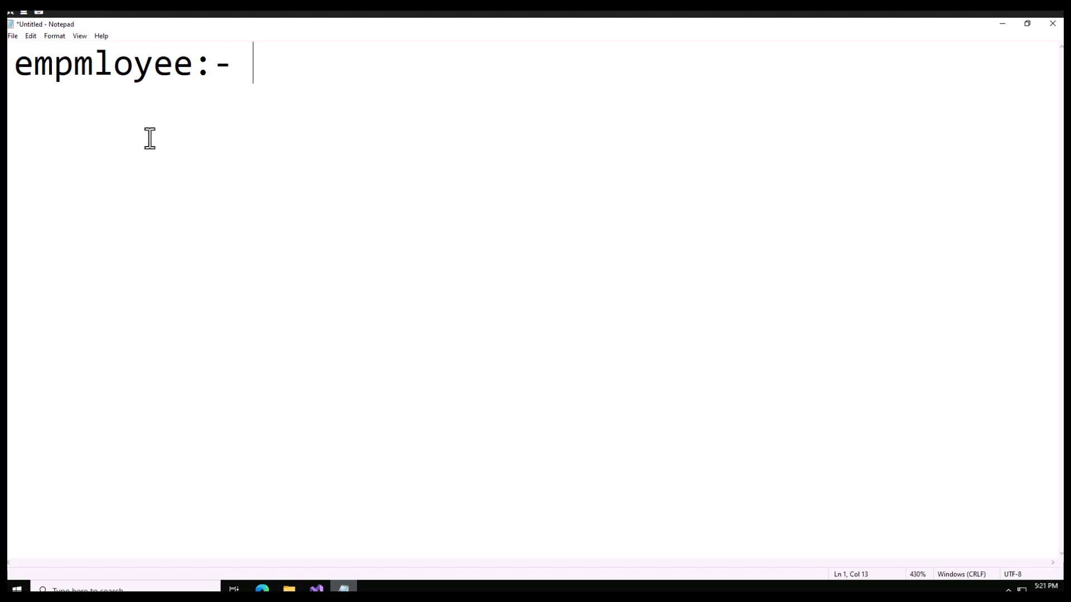
text(S)
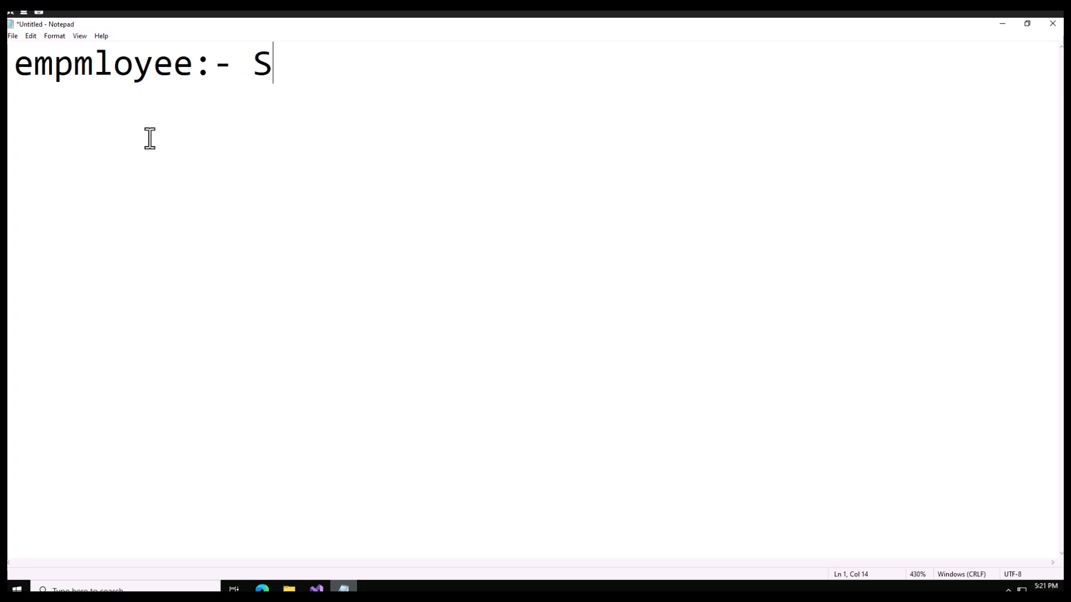
text(O)
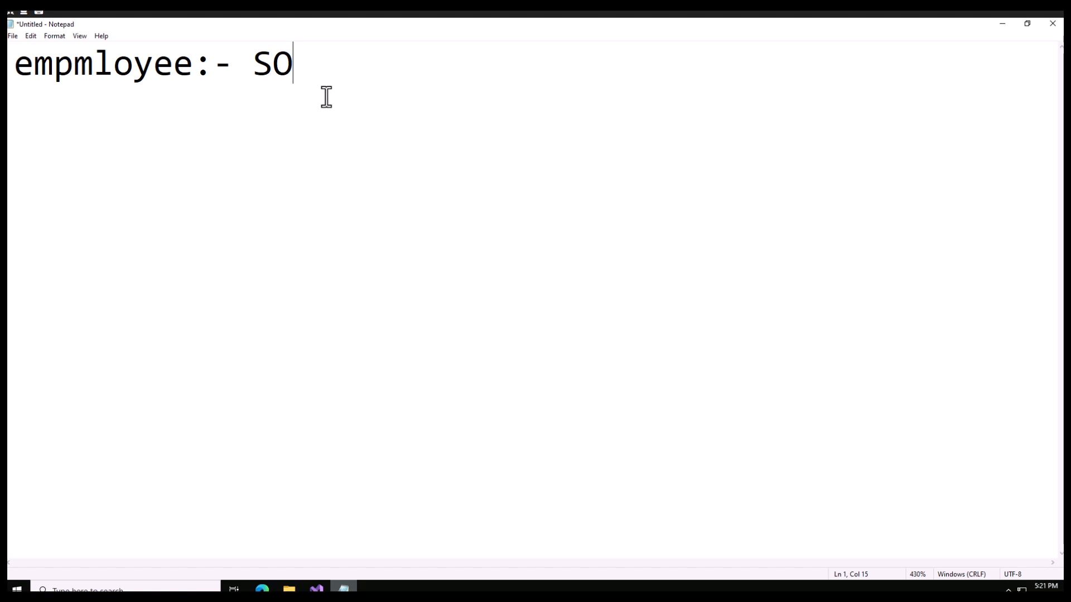
Step: Switch to Finance and Operations in the browser and open the All free text invoices list under Accounts receivable
click(262, 590)
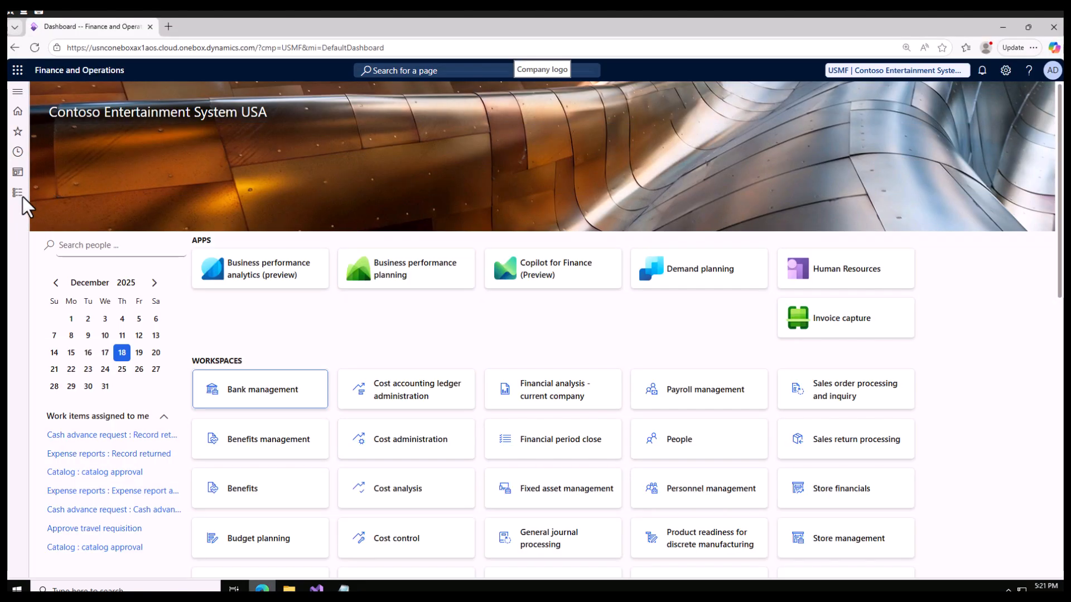
click(20, 195)
click(38, 213)
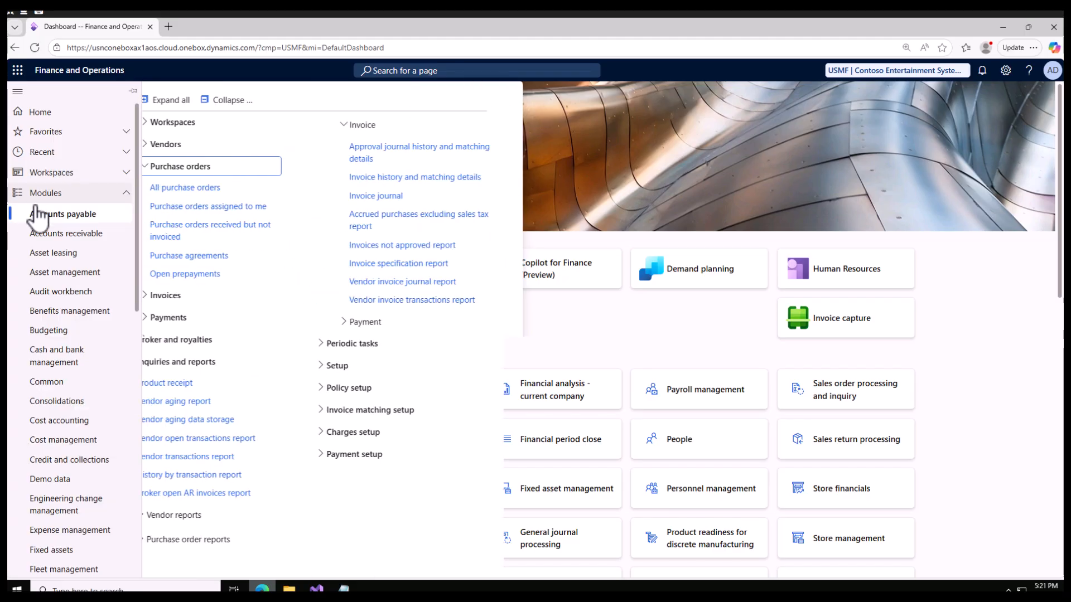
click(78, 236)
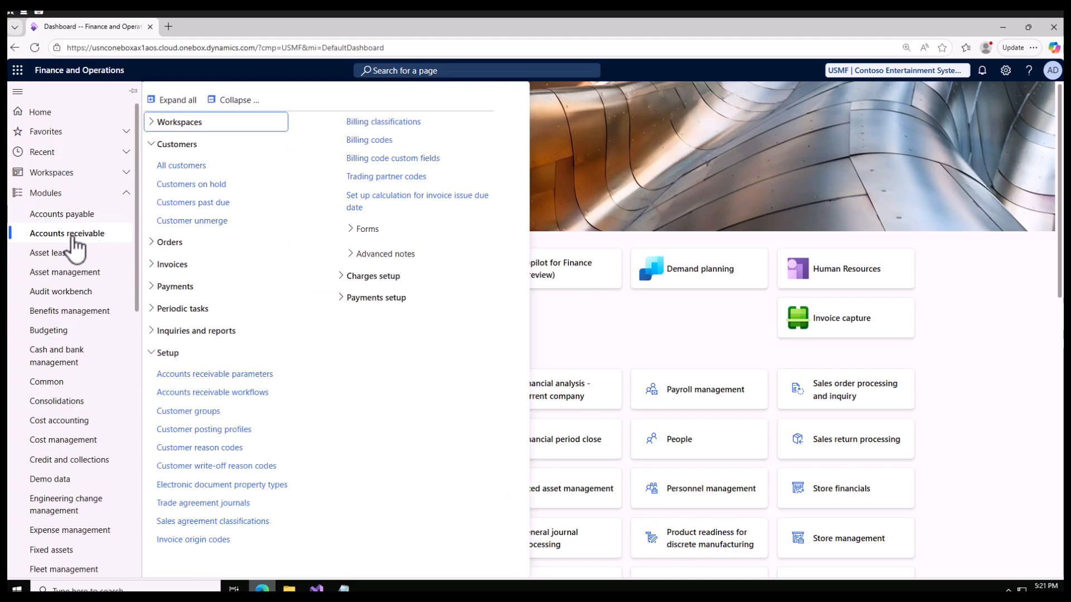
click(230, 105)
click(152, 190)
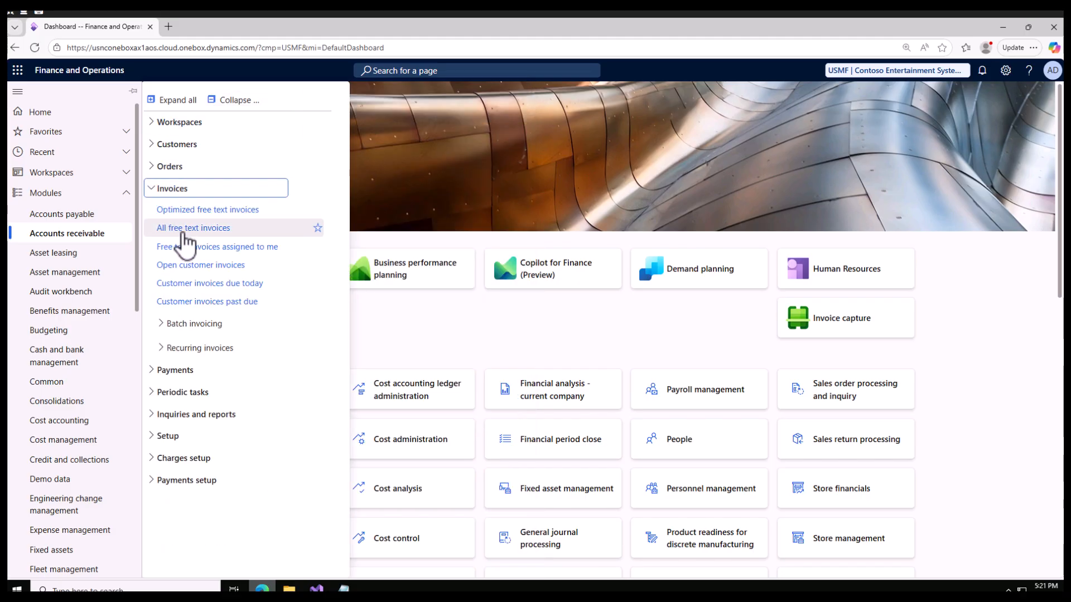
click(203, 233)
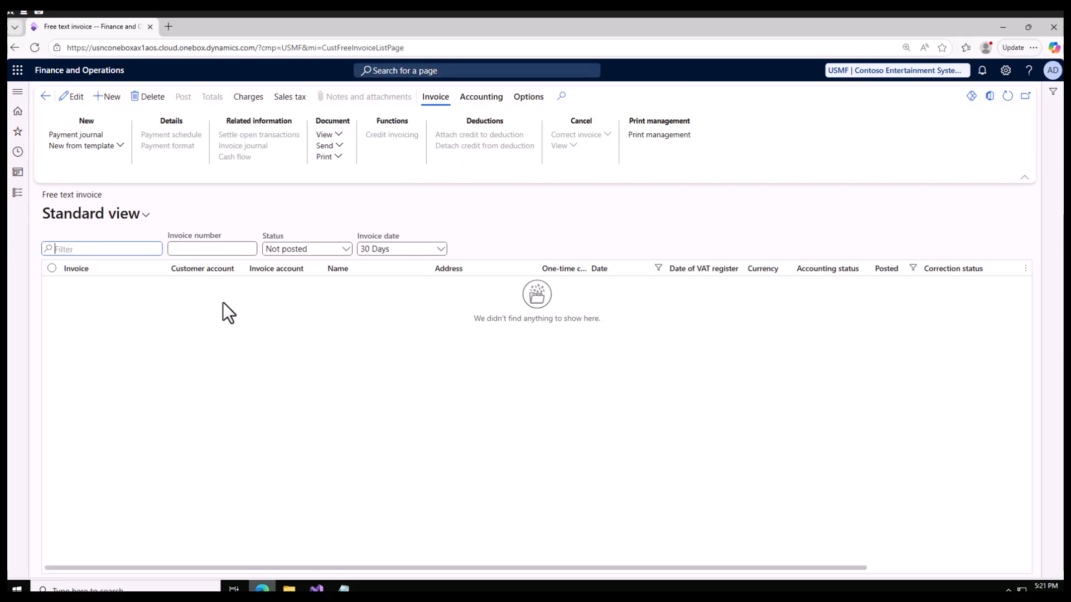
Step: Create a new free text invoice for the customer Desert Wholesales
click(112, 98)
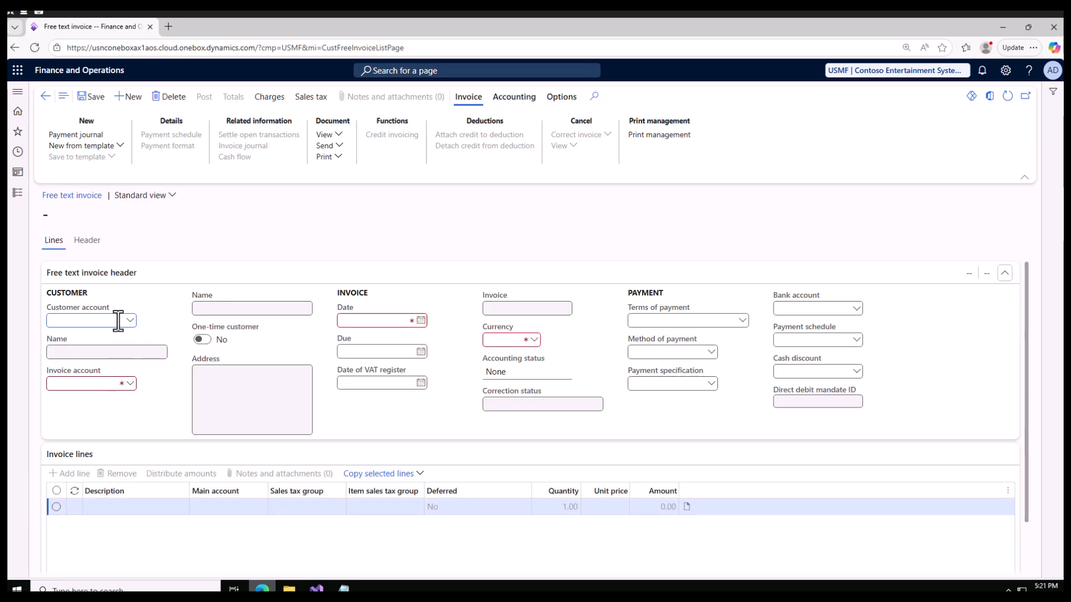
click(132, 321)
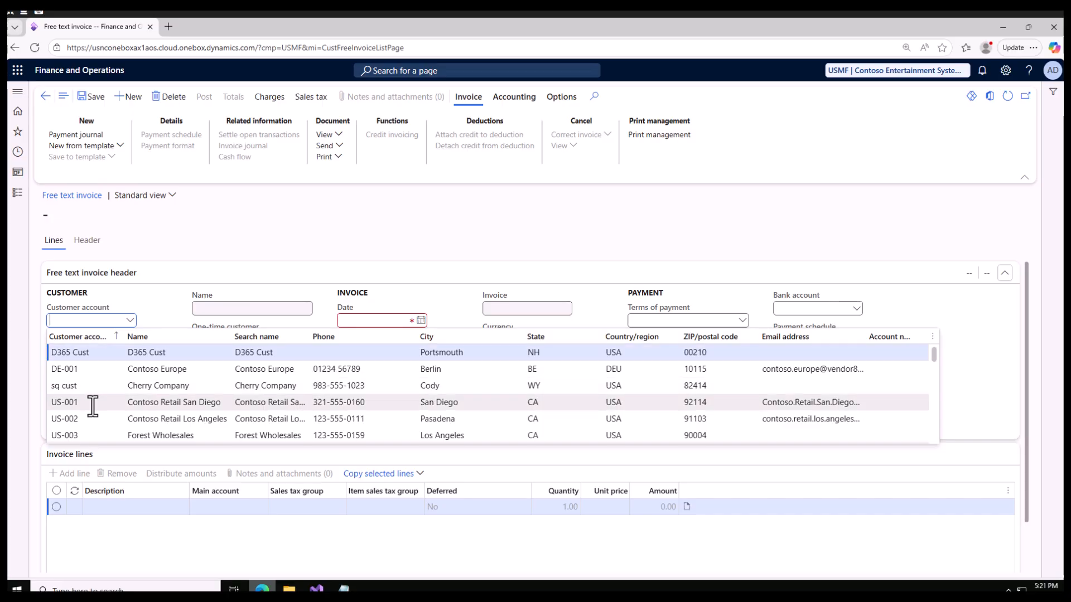
scroll(93, 406, down, 3)
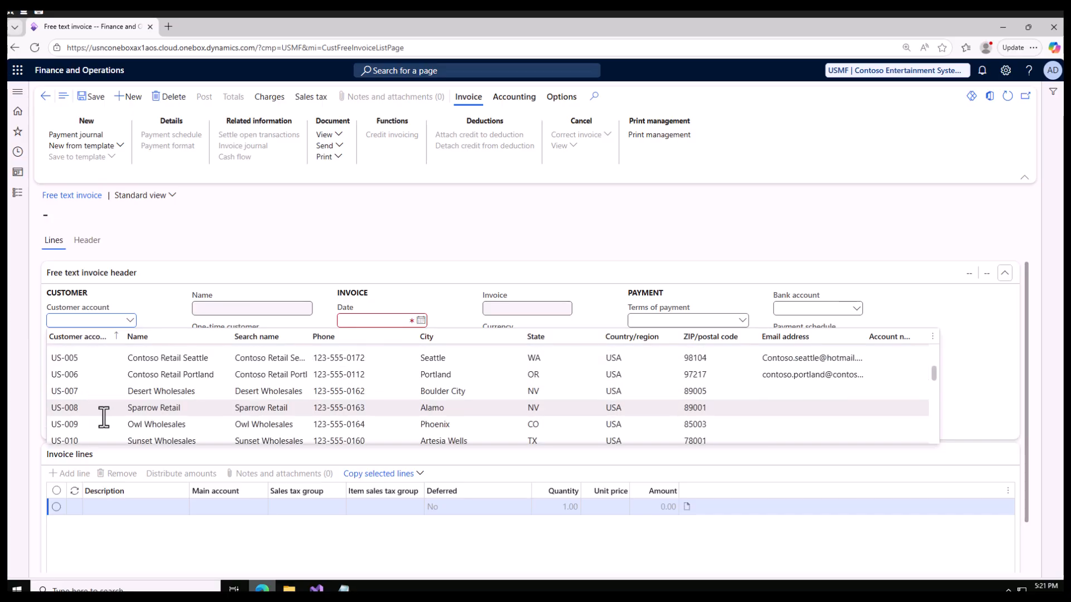
click(136, 390)
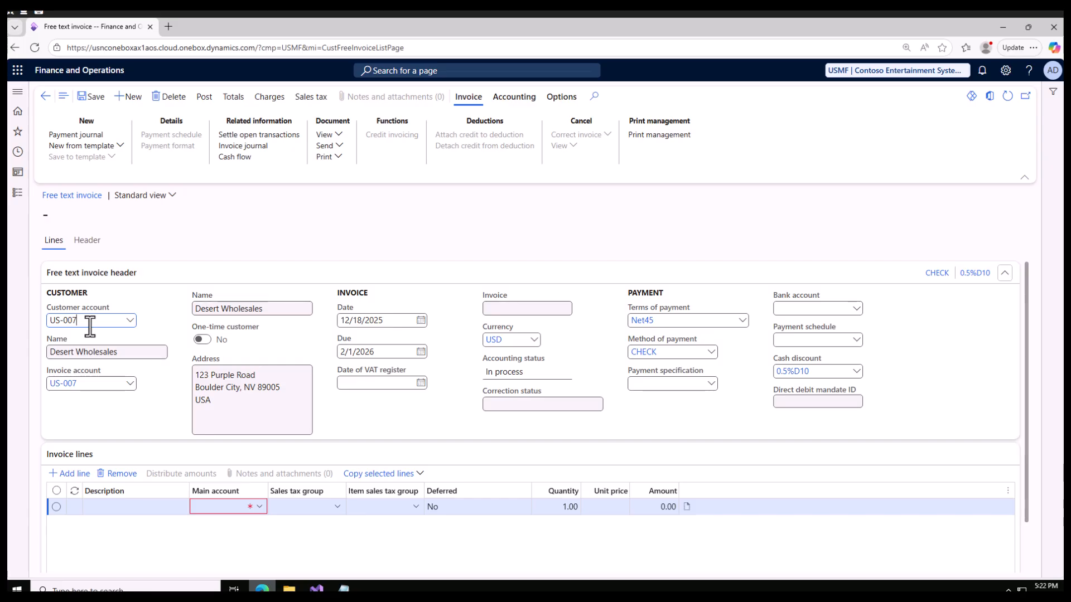
Step: Describe the first invoice line as "Training" and assign it the Product Sales main account
click(125, 509)
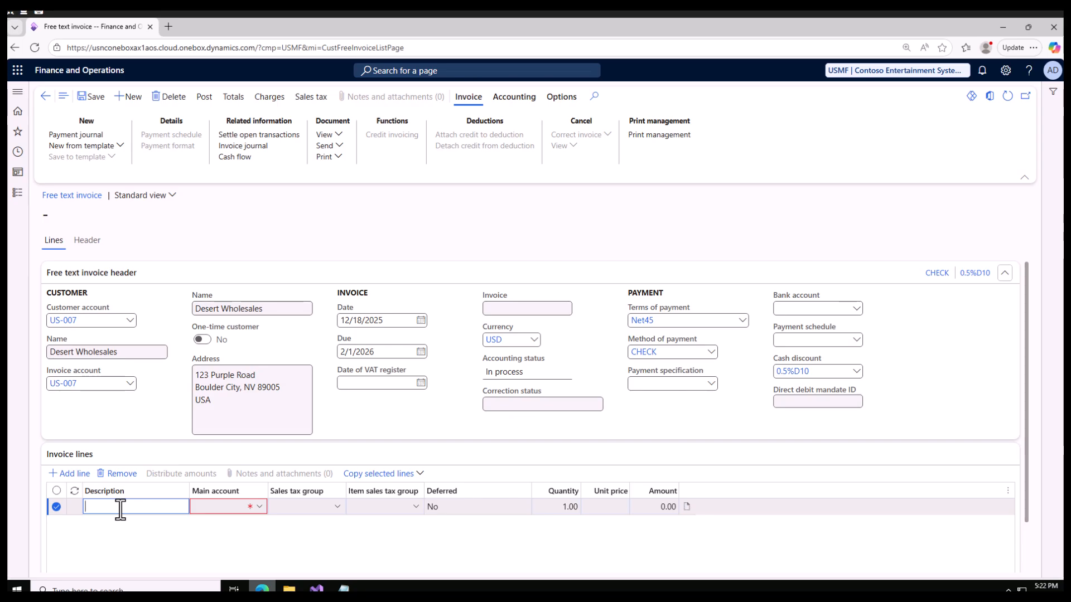
text(Training)
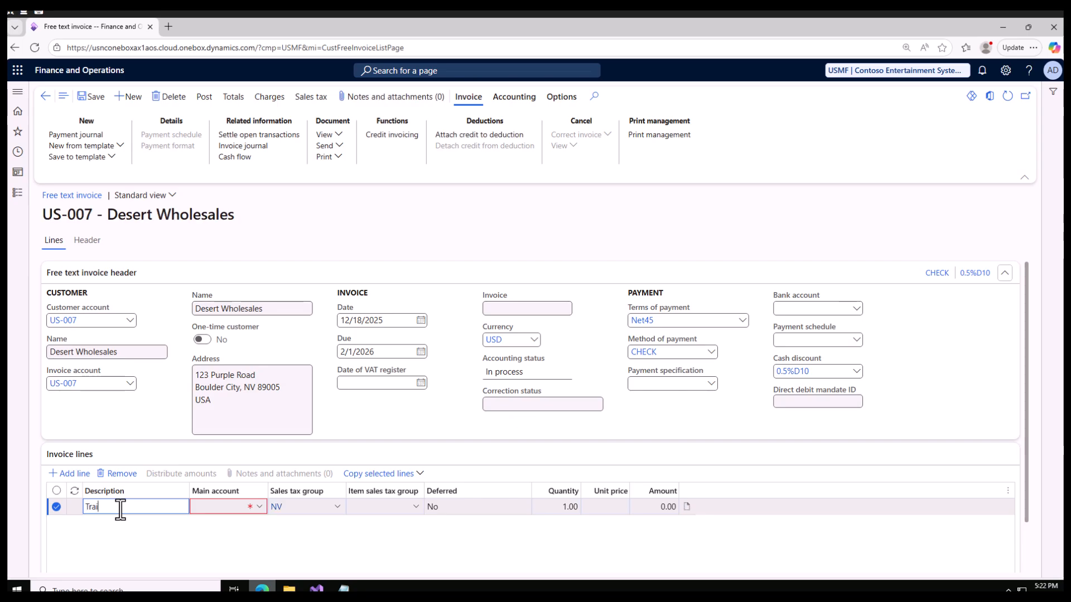
click(250, 507)
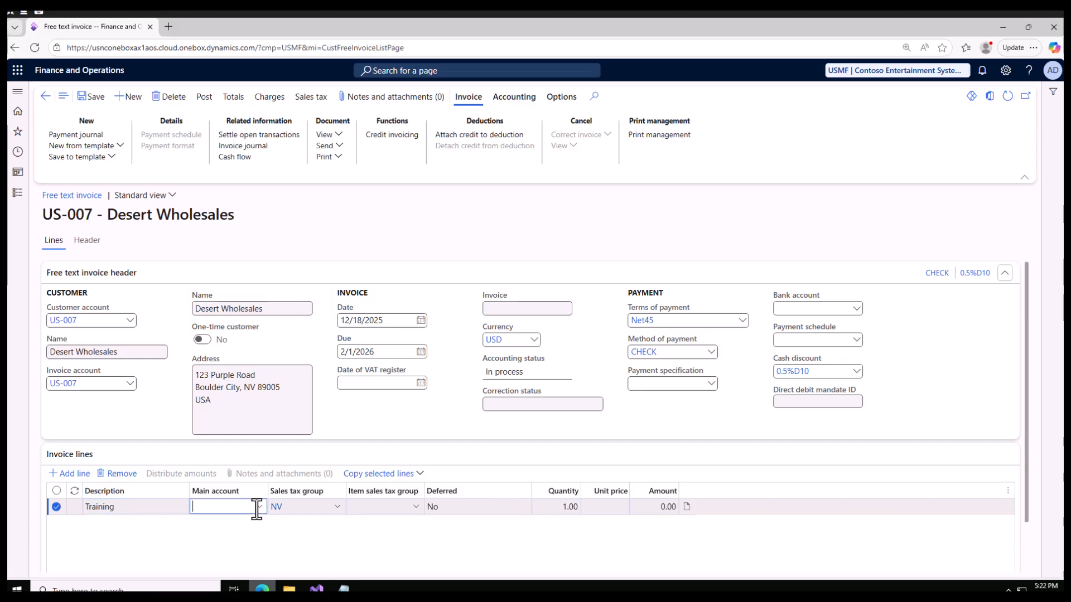
click(258, 507)
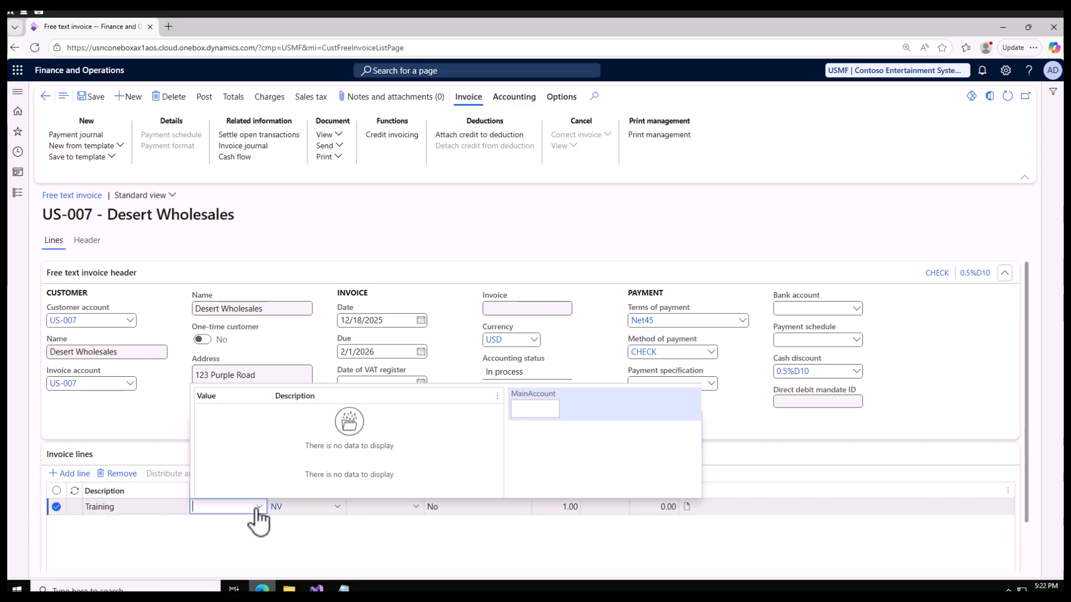
click(540, 389)
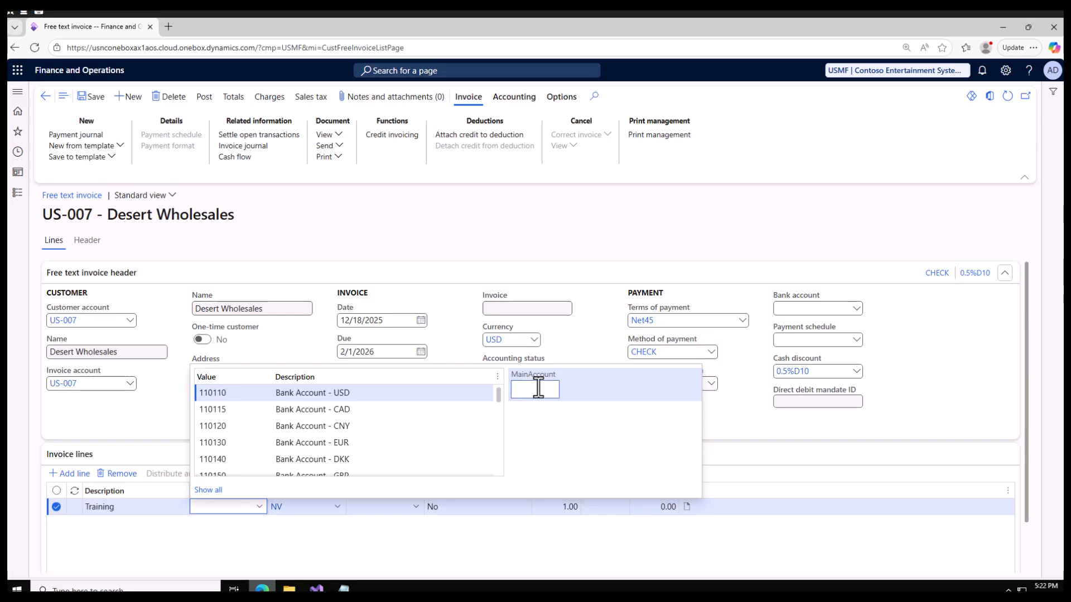
text(4)
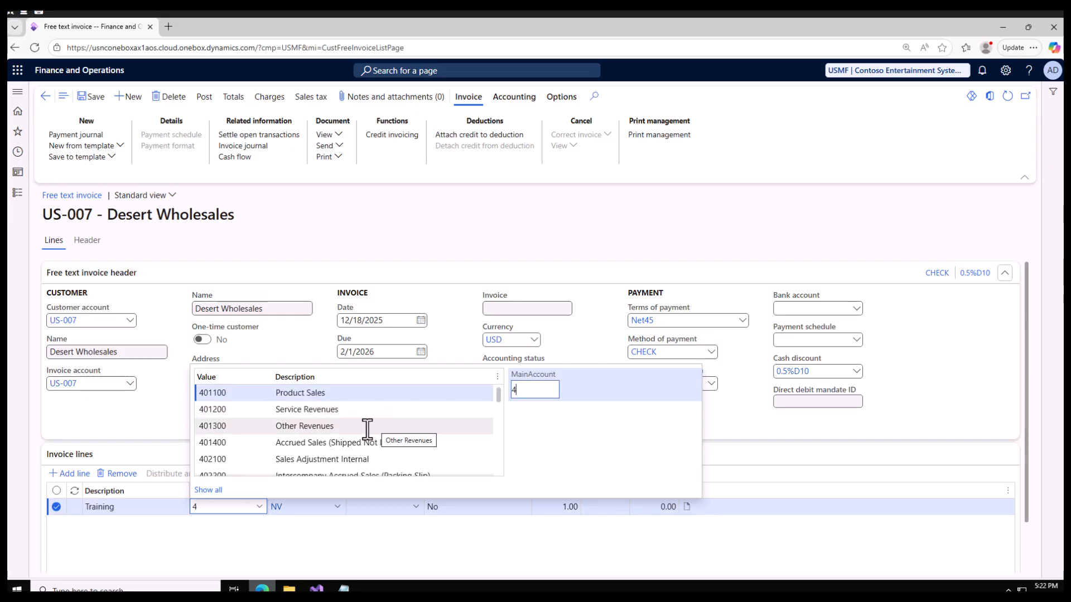
click(336, 394)
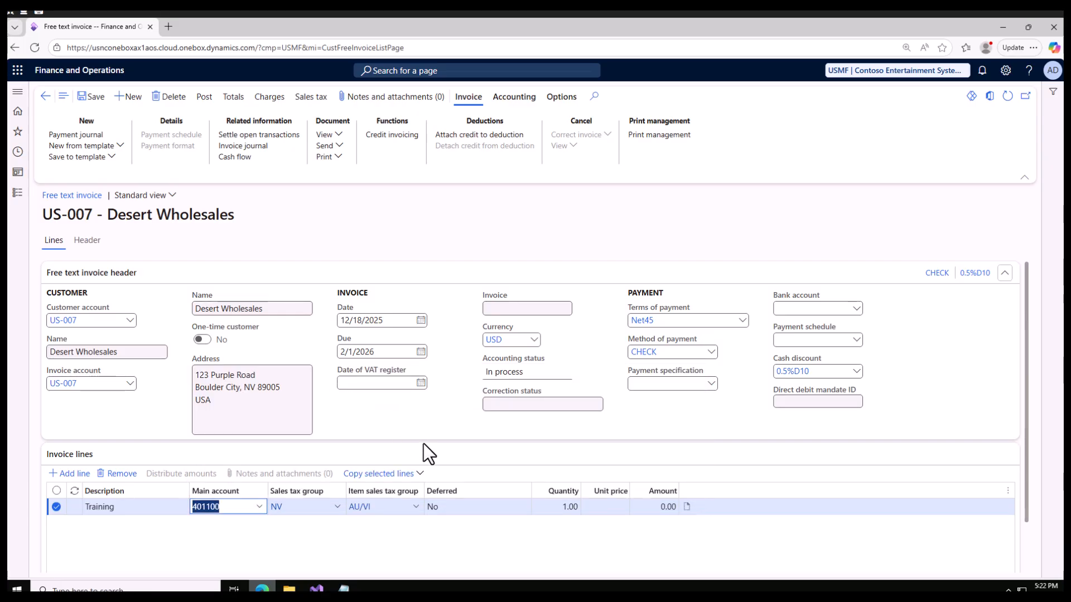
Step: Set the Training line's unit price to 100 and save the invoice
click(598, 506)
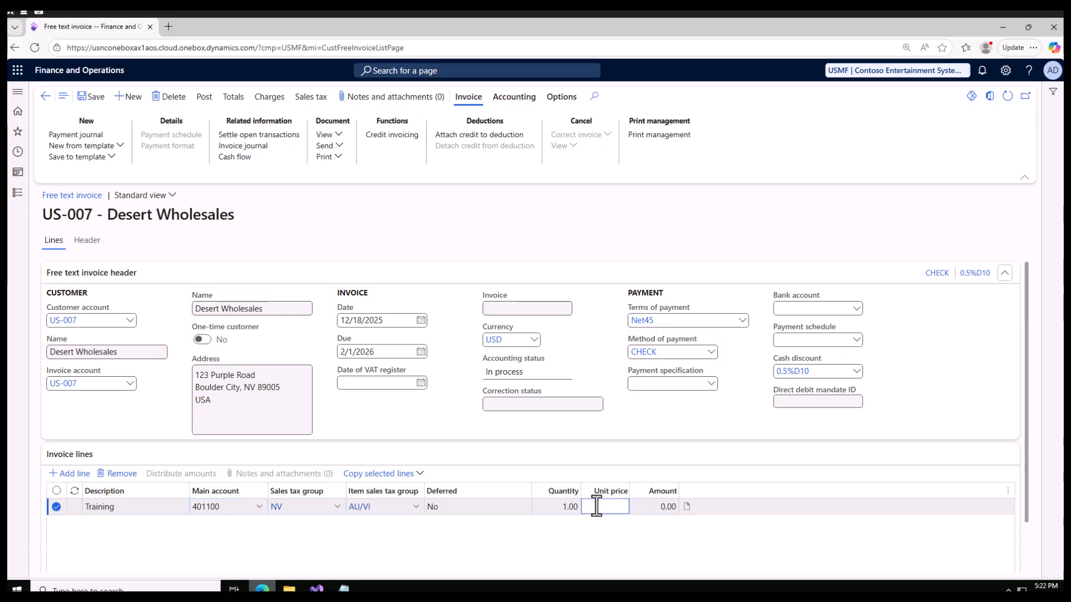
text(100)
click(96, 98)
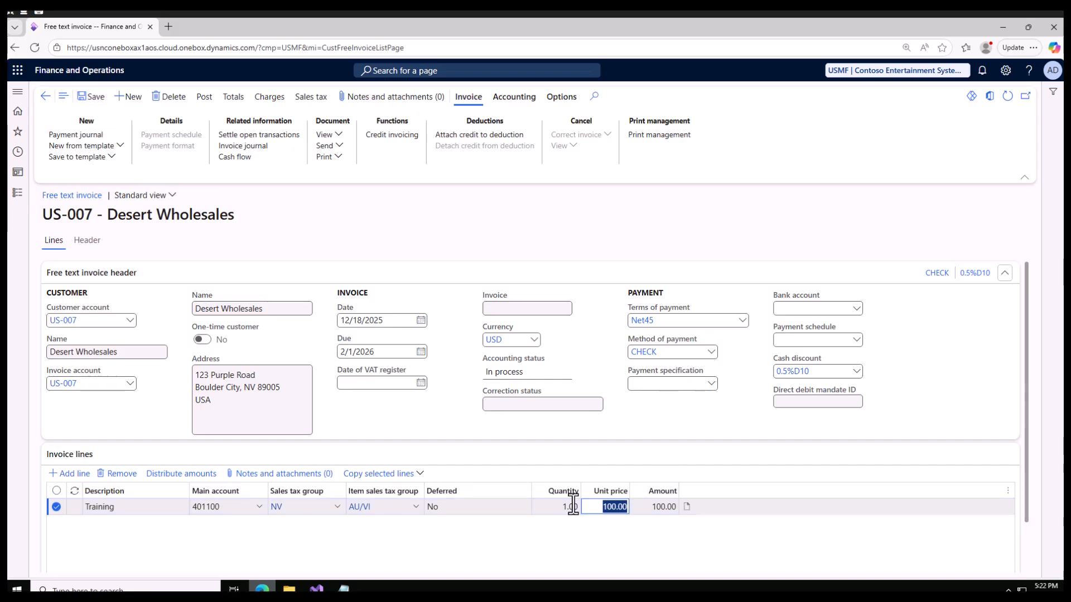
Step: Change the Training line's quantity to 2 and save the invoice again
click(555, 502)
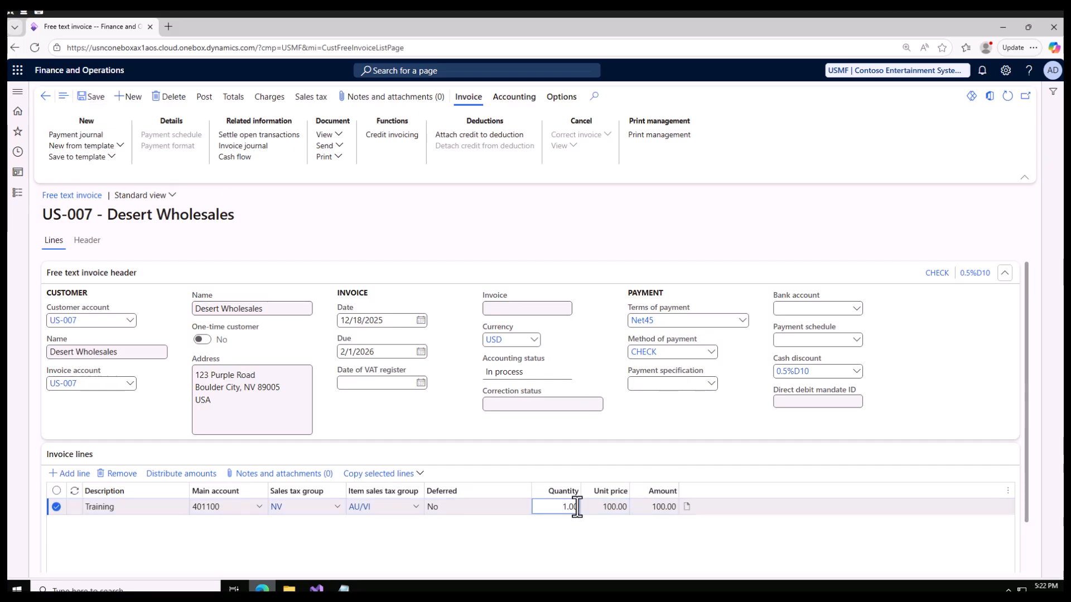
key(Right)
text(\)
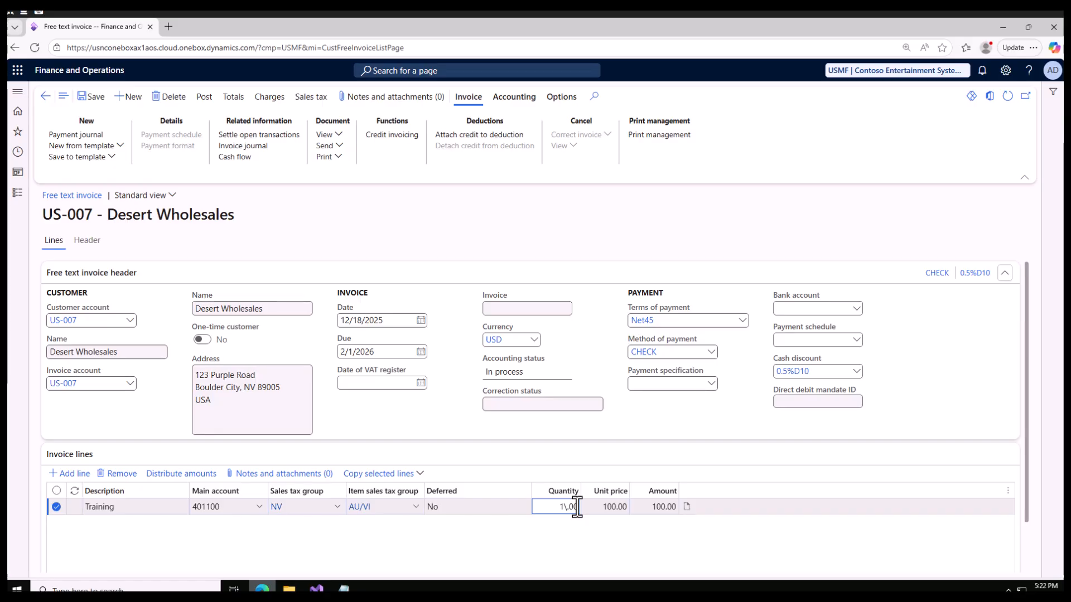
key(BackSpace)
click(92, 97)
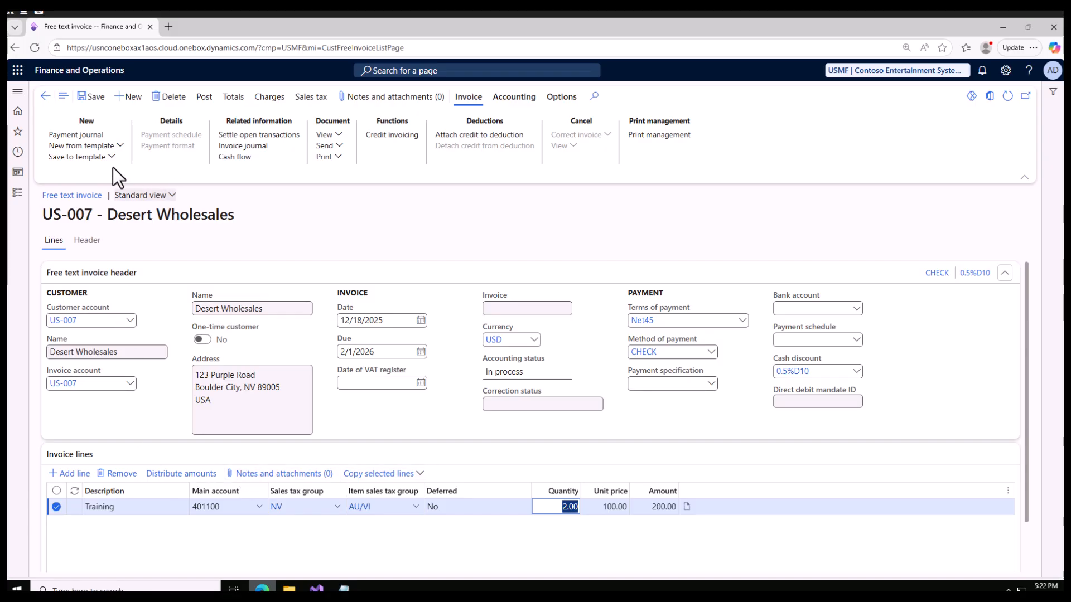
Step: Review the invoice's header details and its totals, including the sales tax and subtotal amount
click(89, 245)
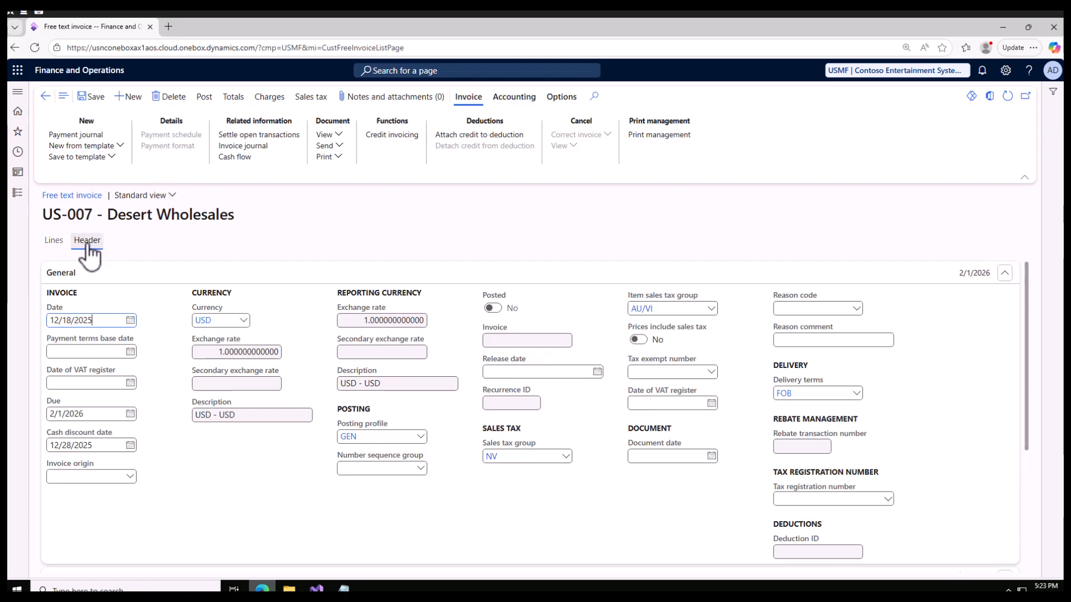
scroll(270, 510, down, 3)
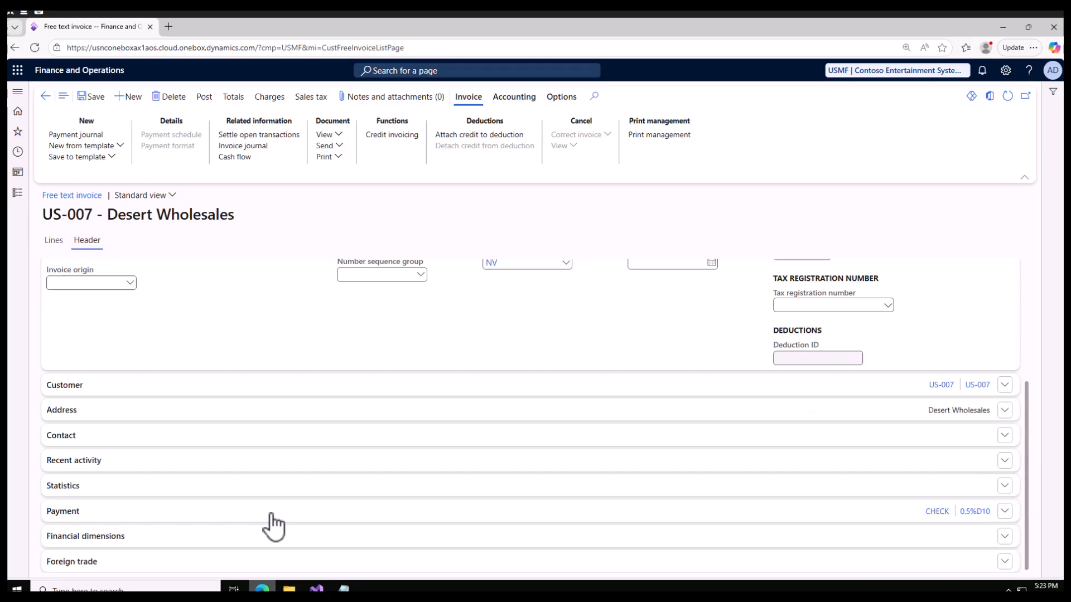
click(233, 97)
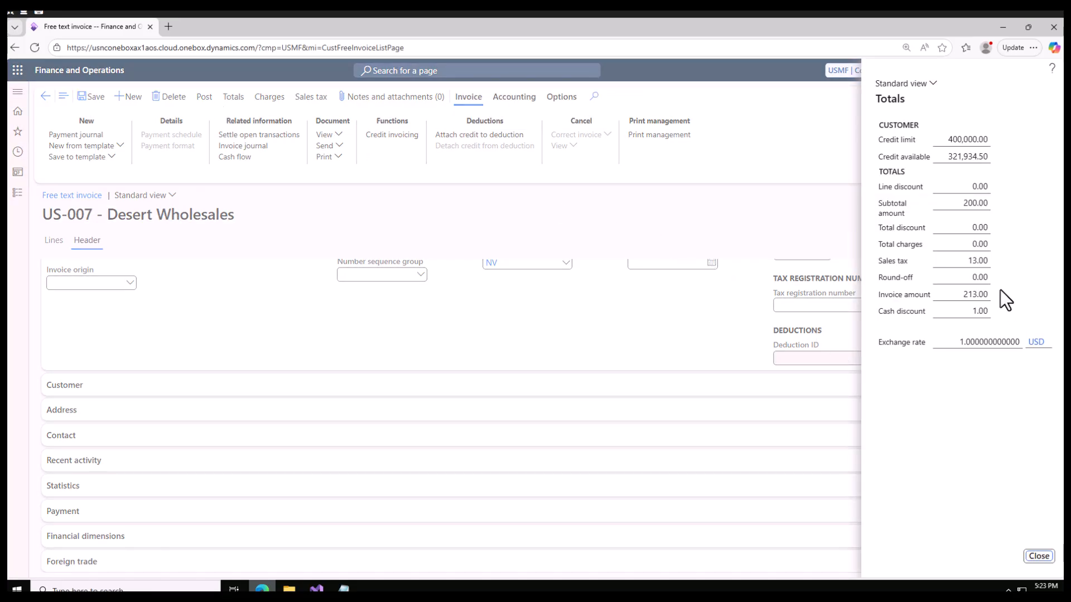
click(963, 261)
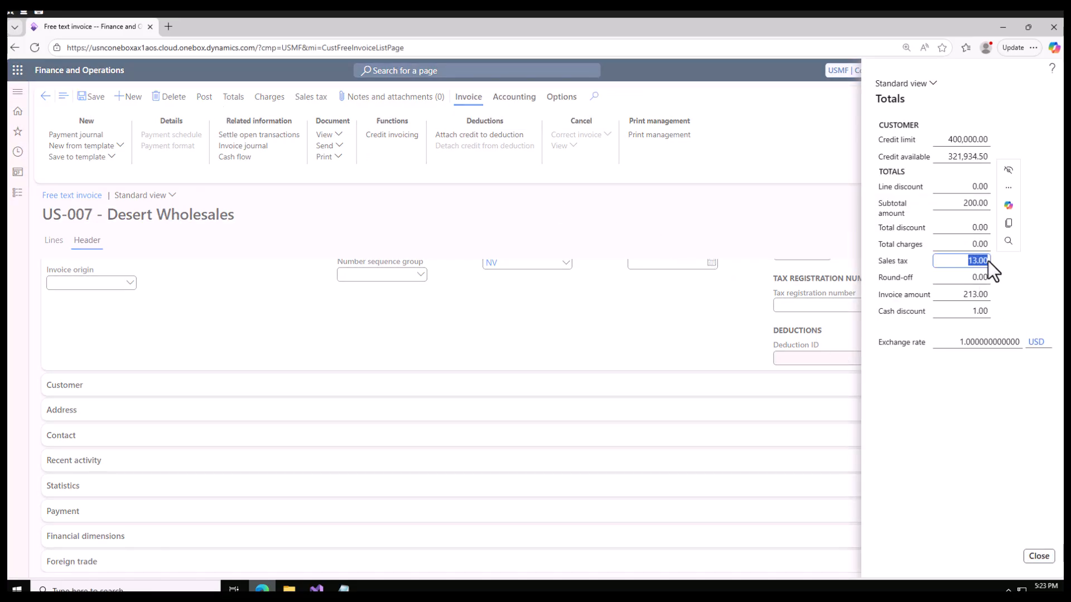
click(972, 206)
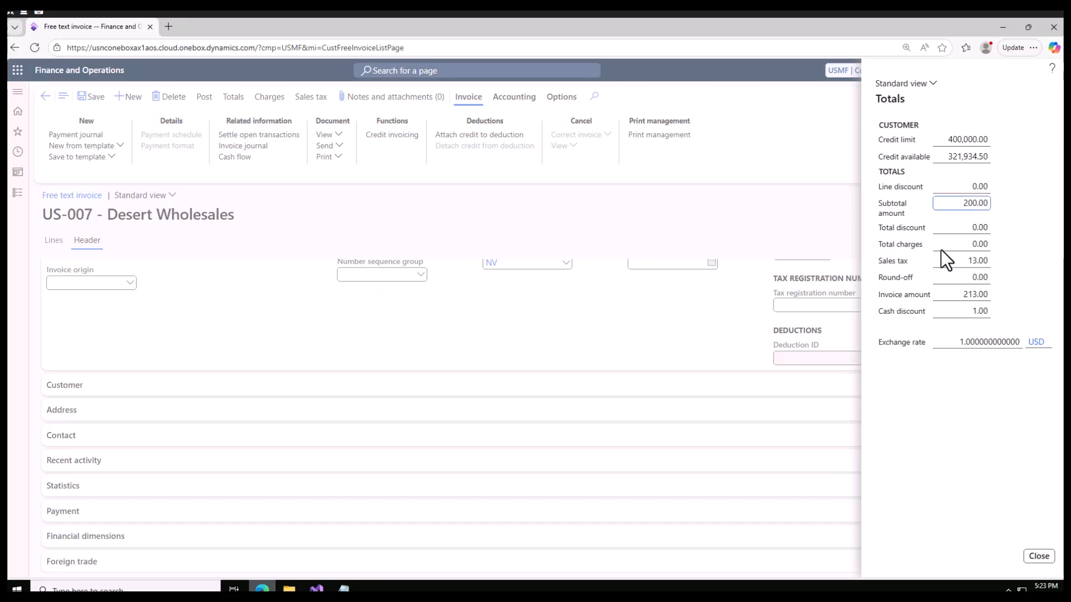
Step: Close the totals and inspect the setup of the invoice's item sales tax group AU/VI and sales tax group NV
click(1040, 557)
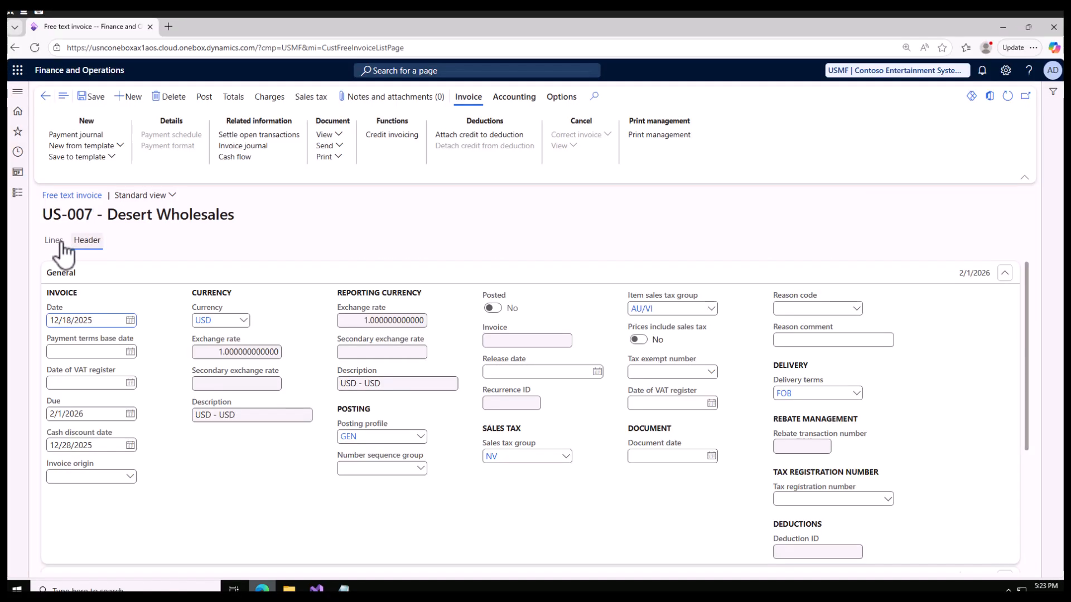
click(641, 309)
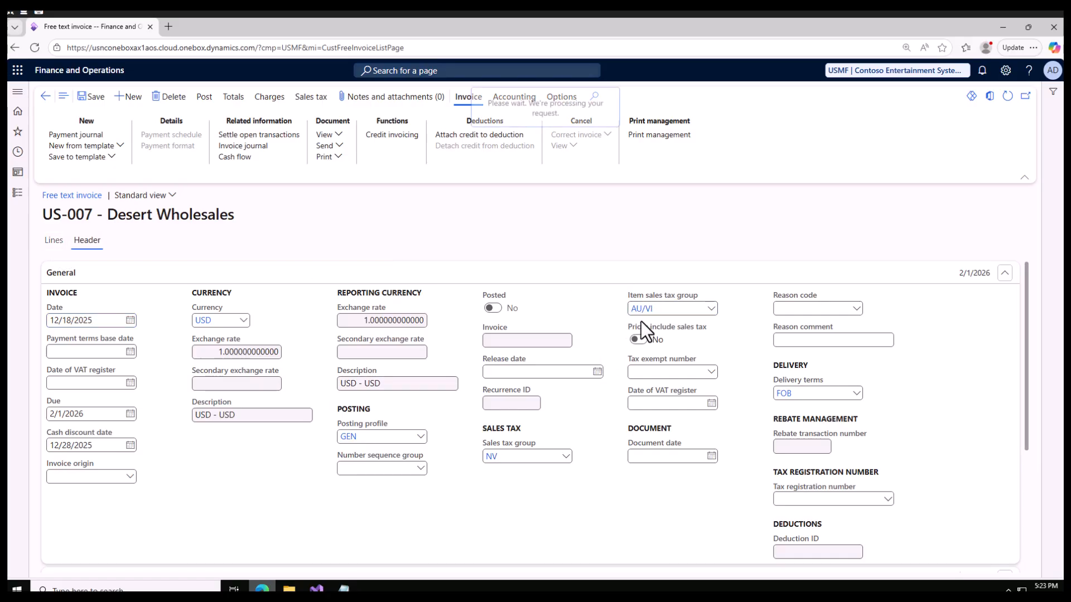
click(45, 96)
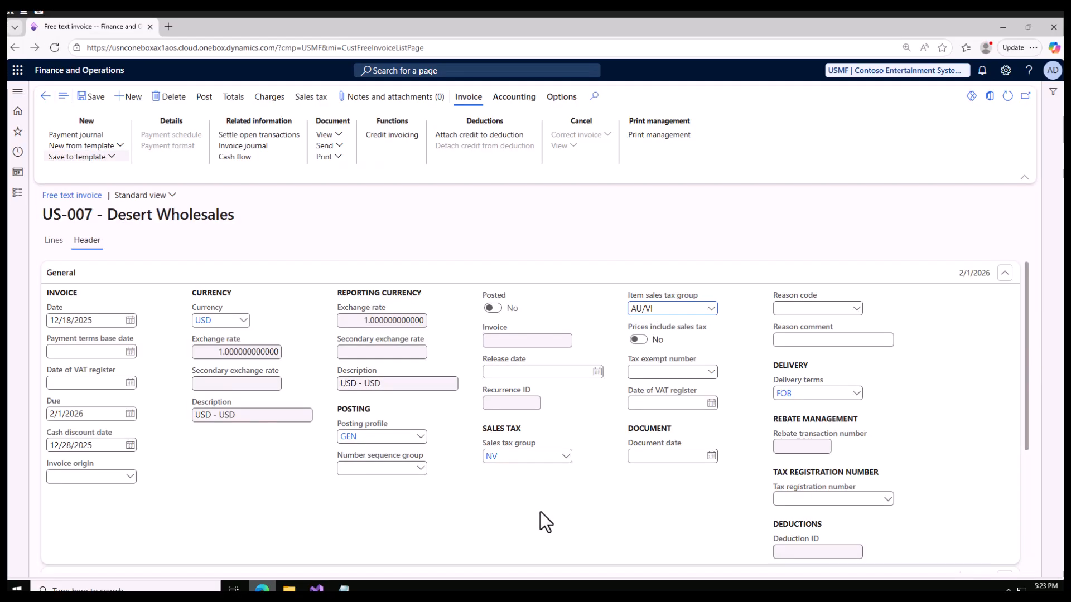
click(493, 458)
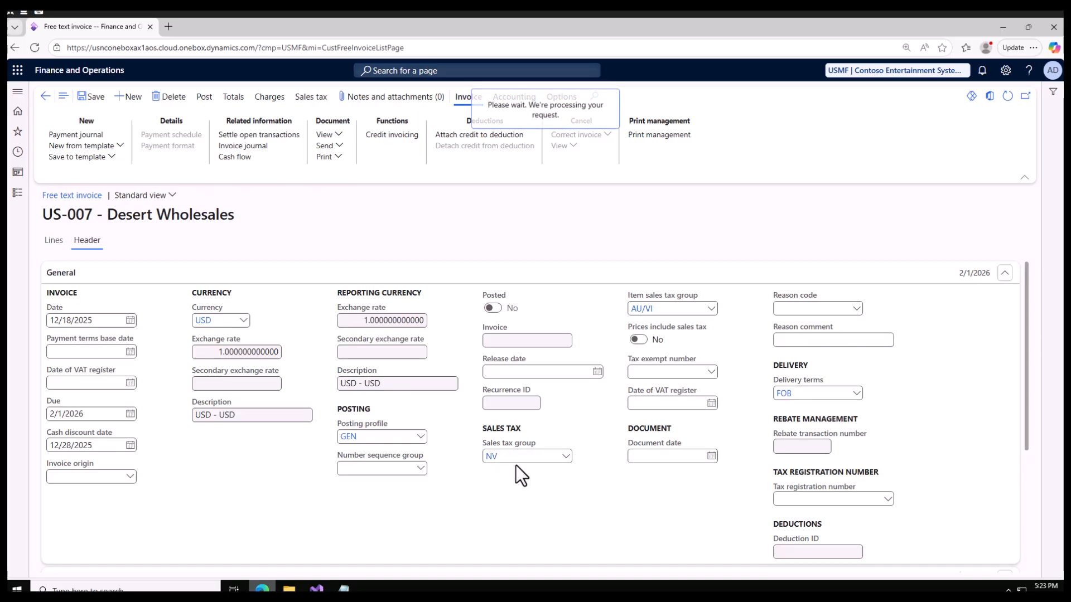
scroll(374, 454, down, 2)
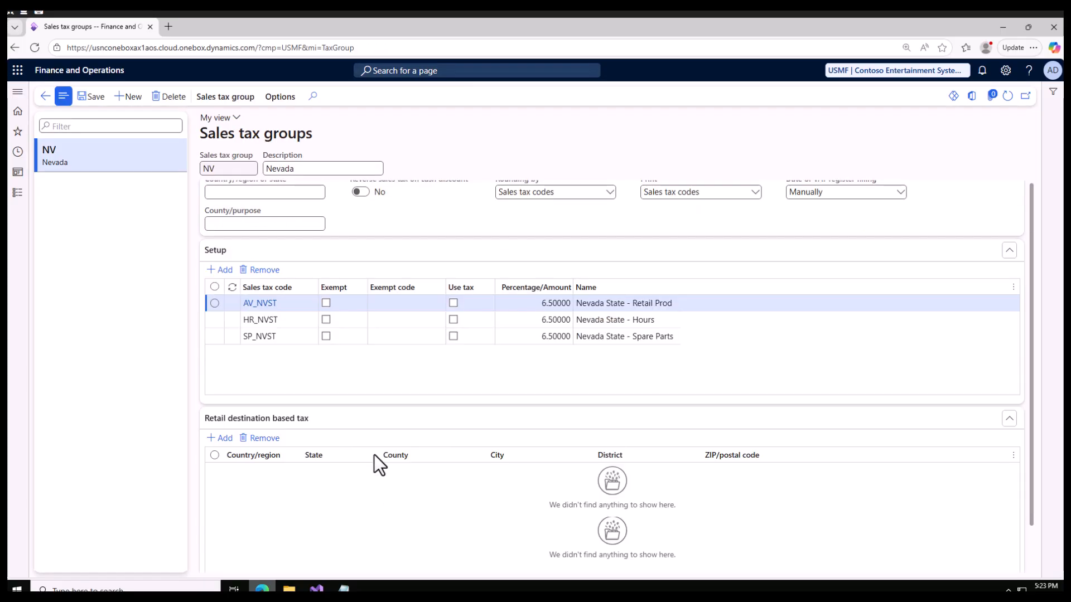
scroll(374, 454, up, 2)
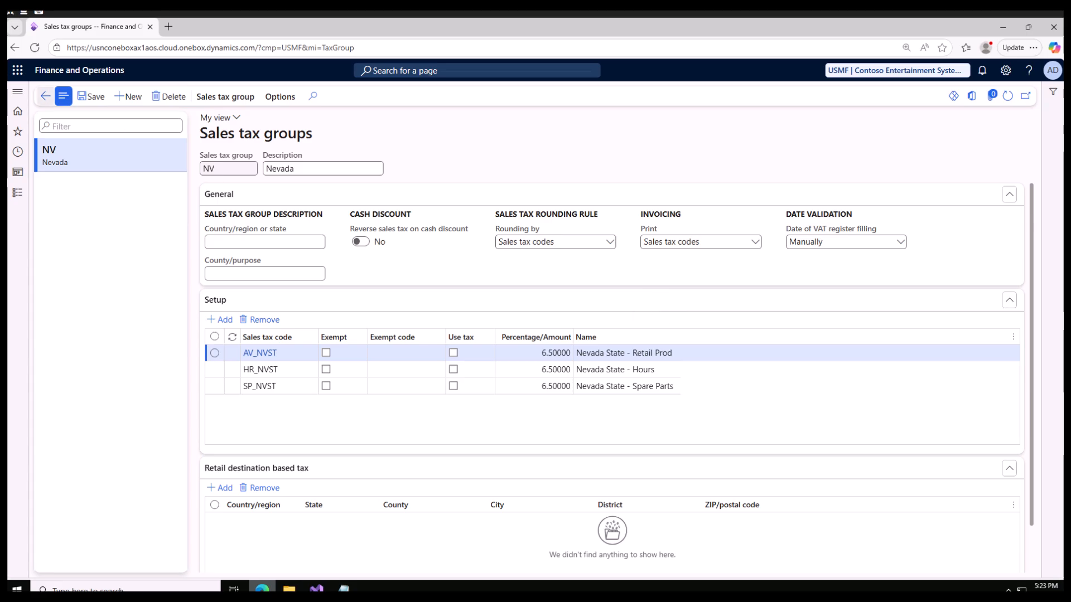
click(45, 97)
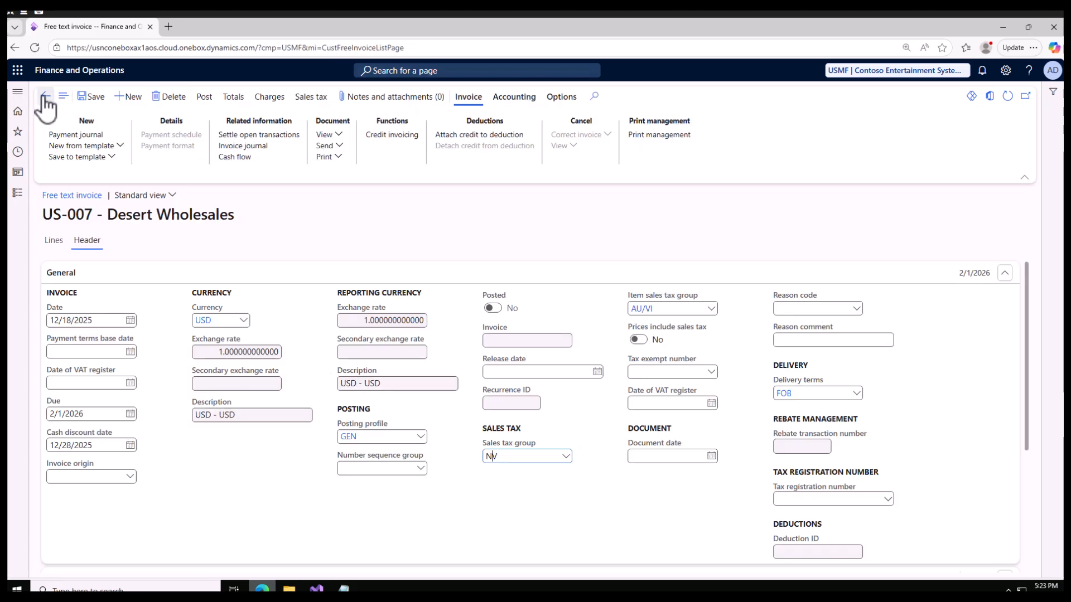
Step: Return to the invoice lines and review the accounting distributions for the Training line
click(54, 240)
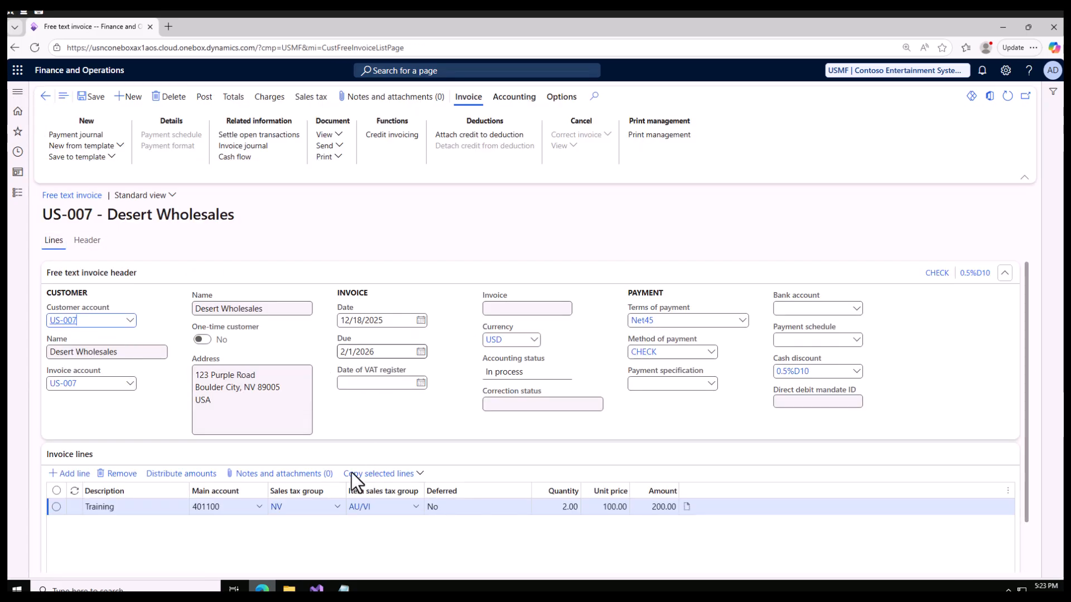
scroll(430, 537, down, 1)
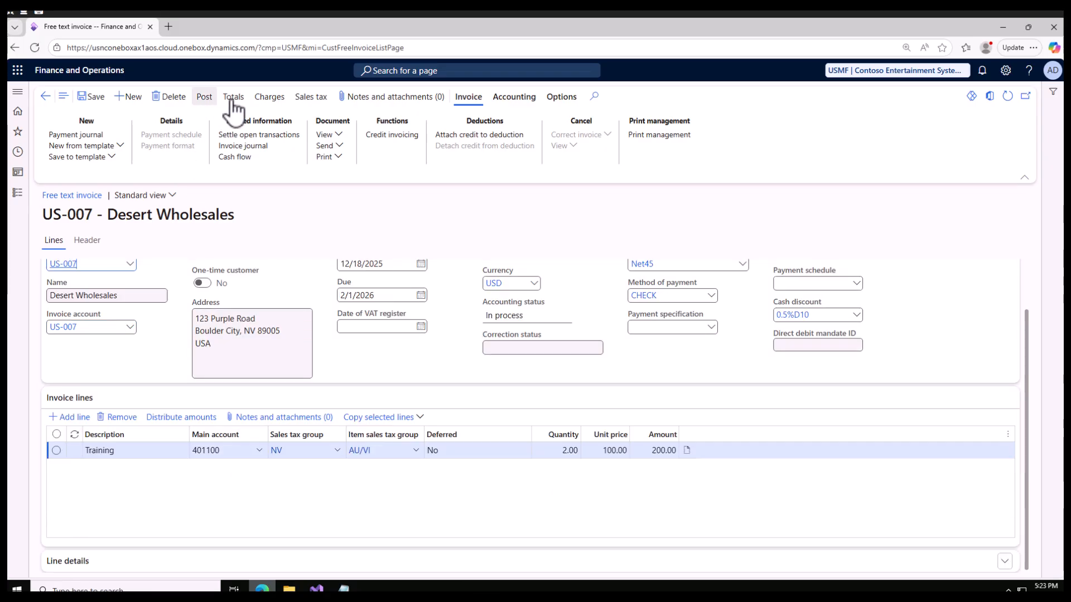
click(514, 99)
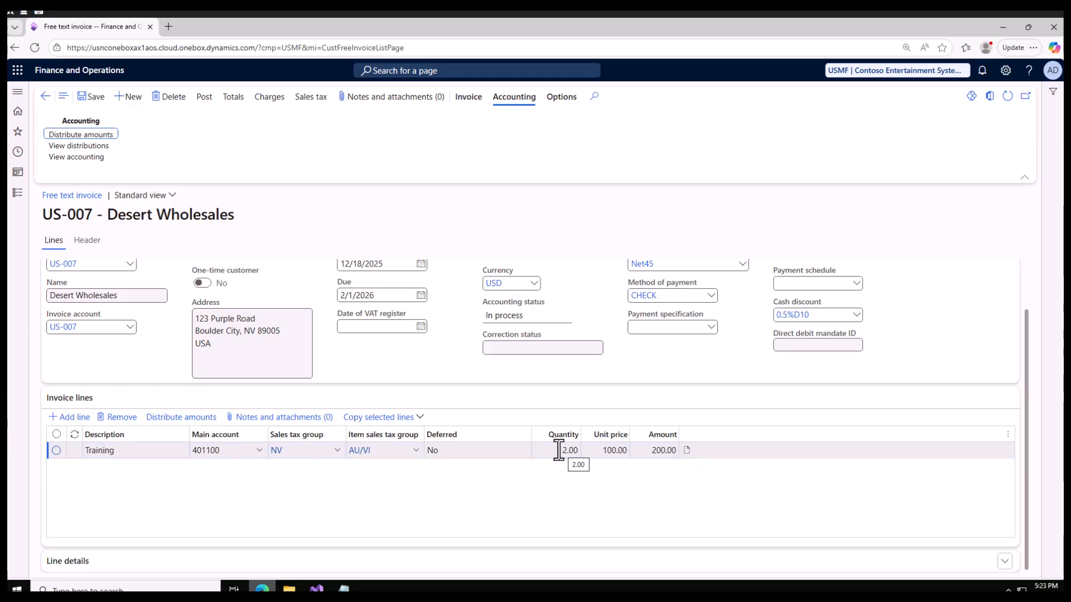
click(98, 135)
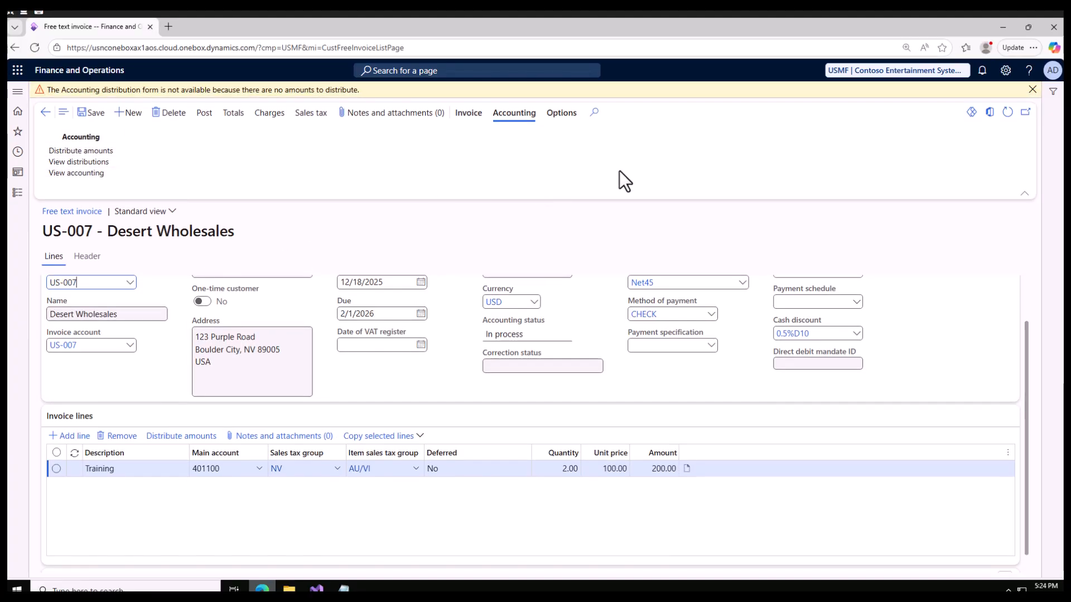
click(1031, 89)
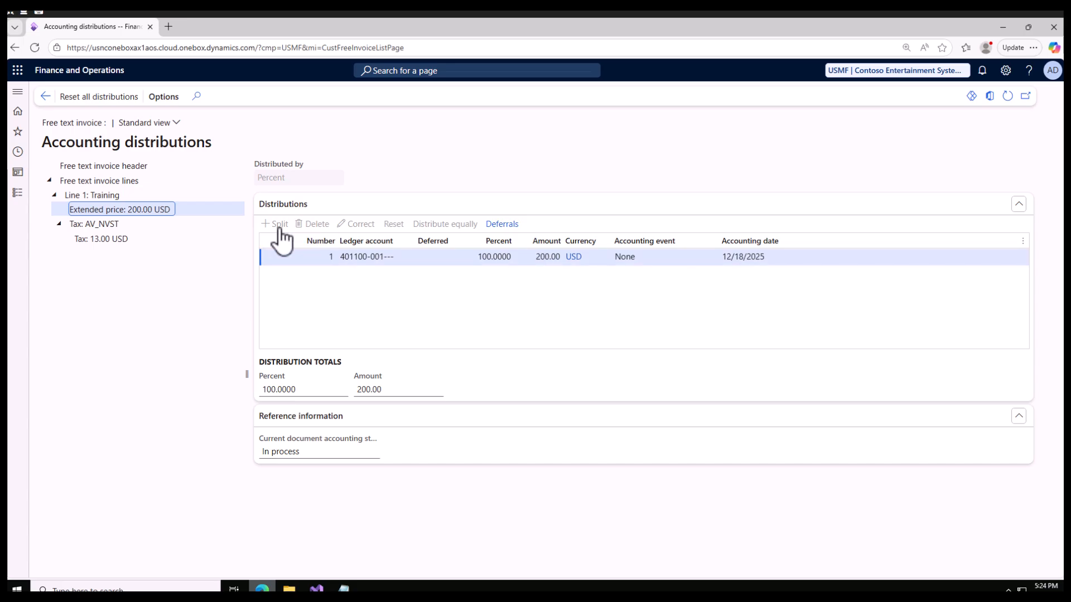
click(278, 226)
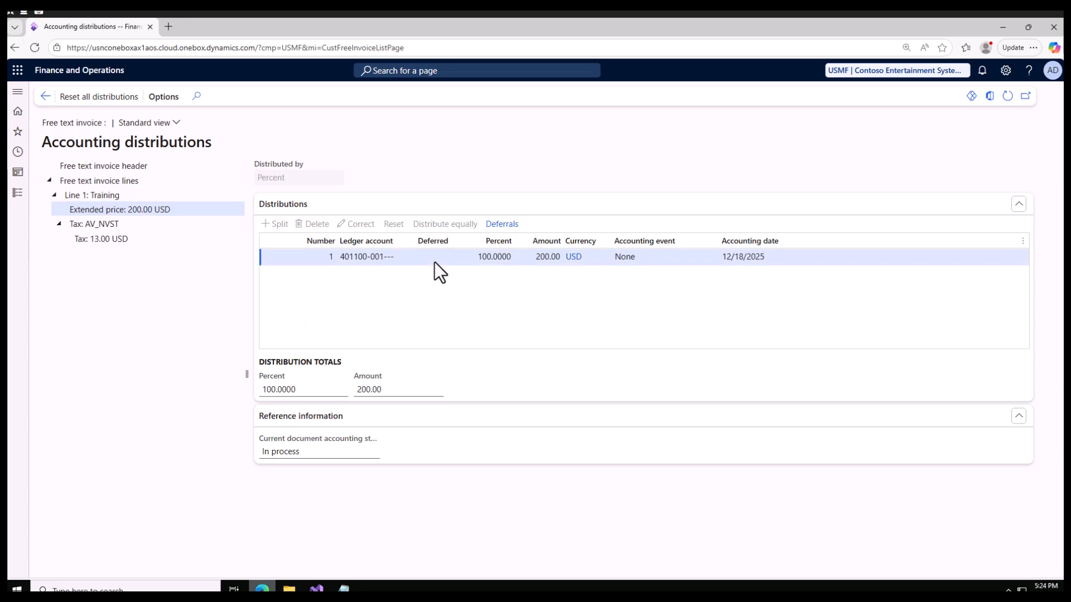
click(44, 97)
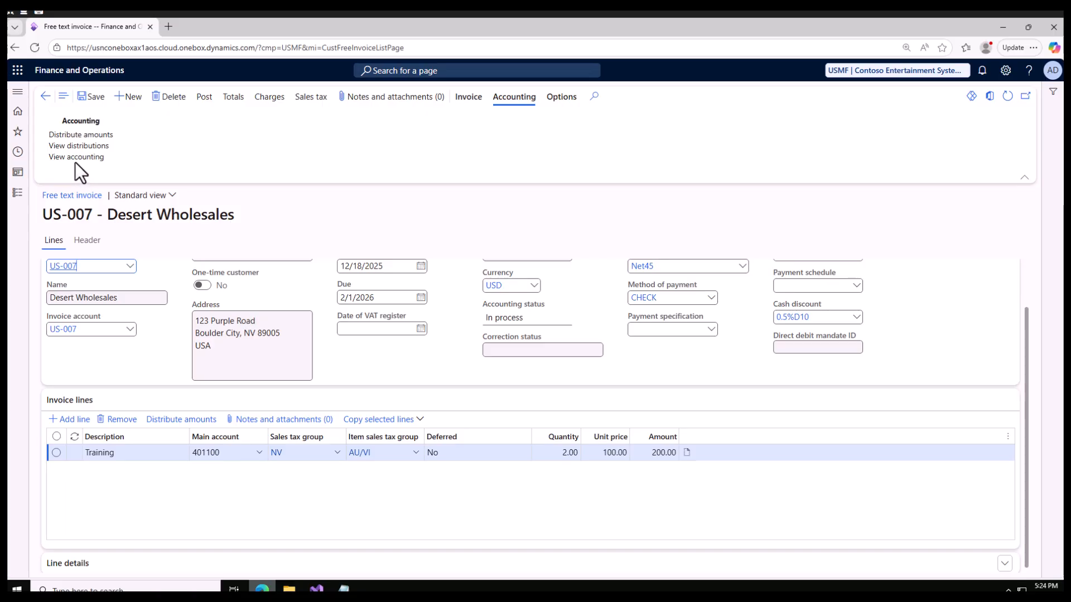
Step: Post the free text invoice and expand the posting messages to read the assigned invoice number
click(204, 98)
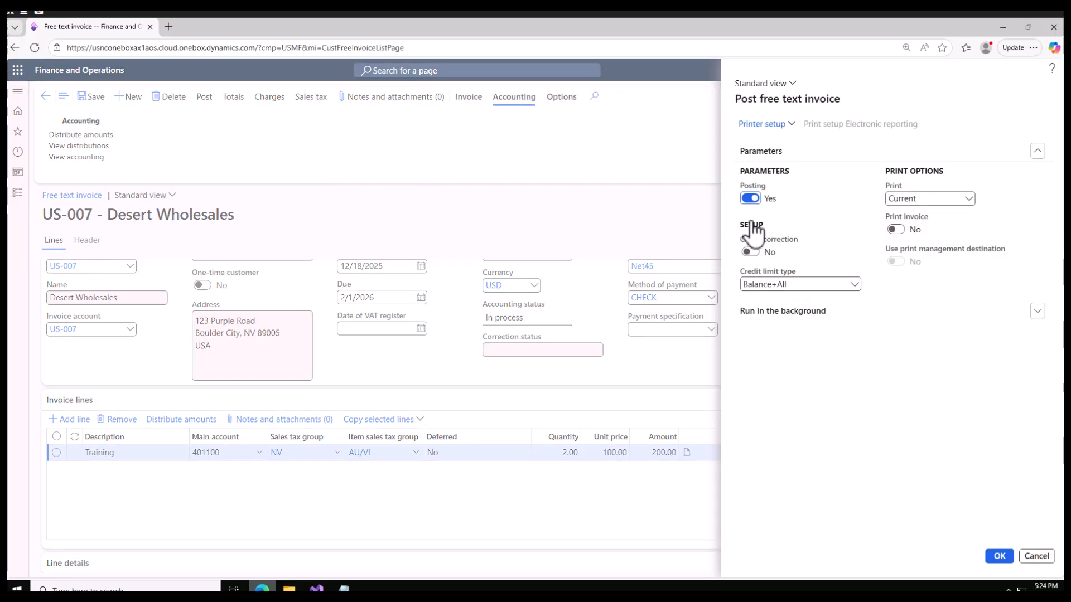
click(1004, 555)
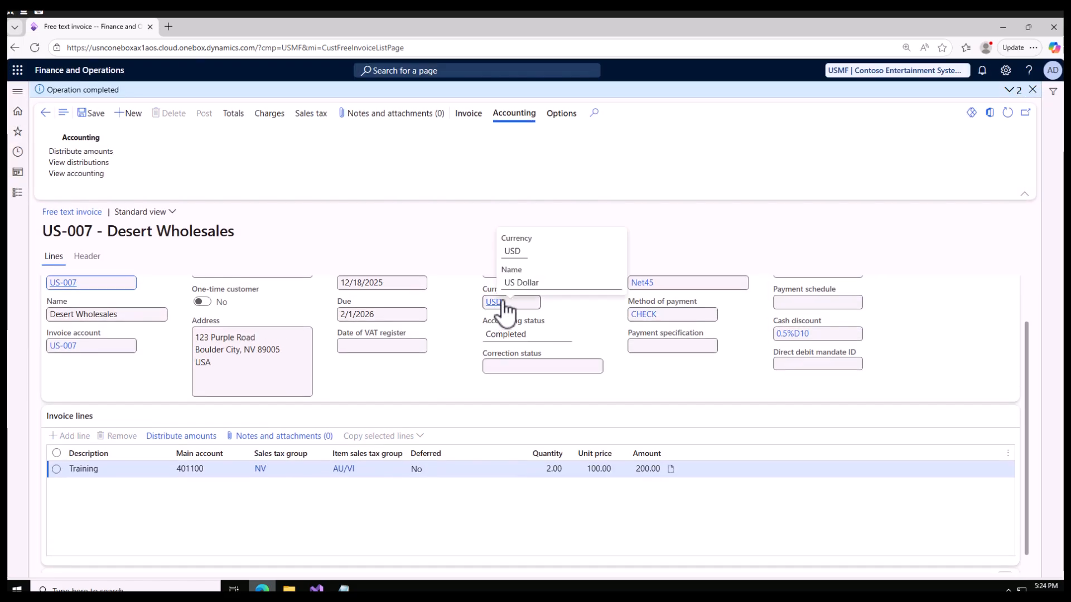
click(1011, 91)
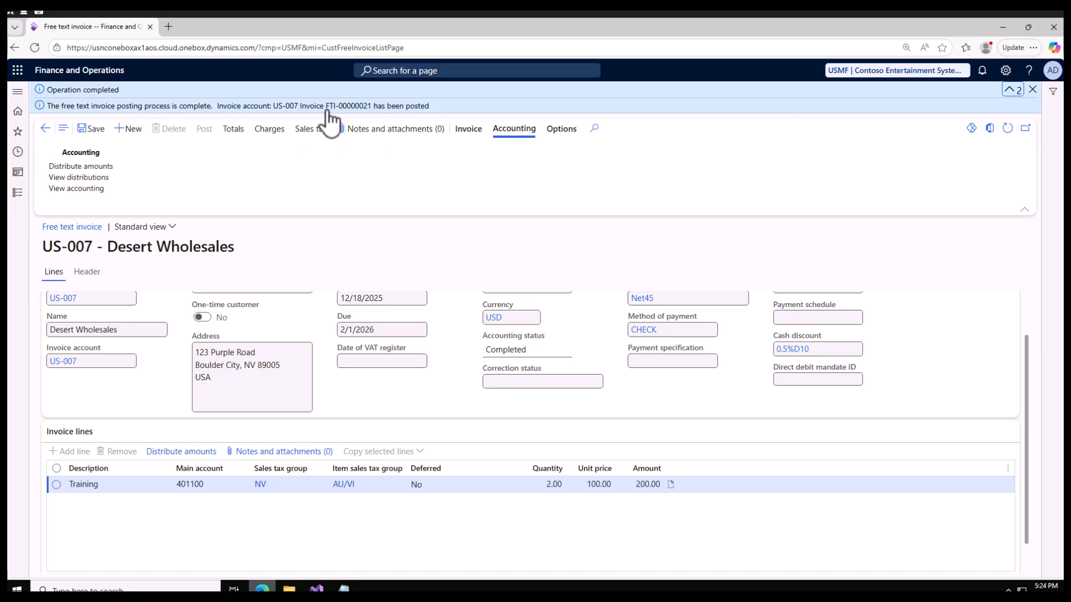
drag(328, 107, 368, 109)
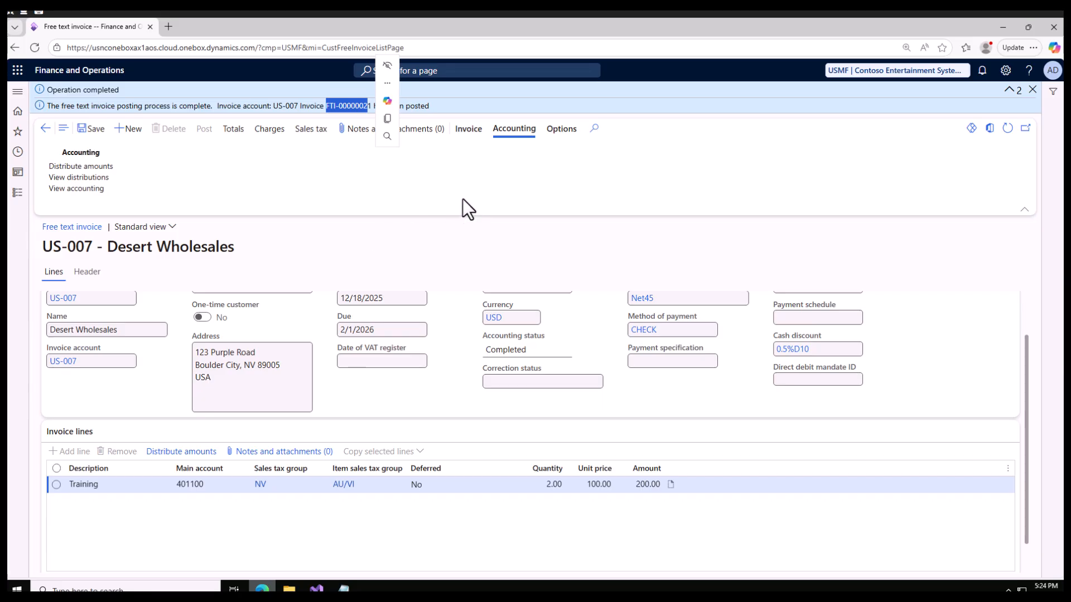
Step: Open the posted invoice's journal and view its related customer transaction
click(472, 131)
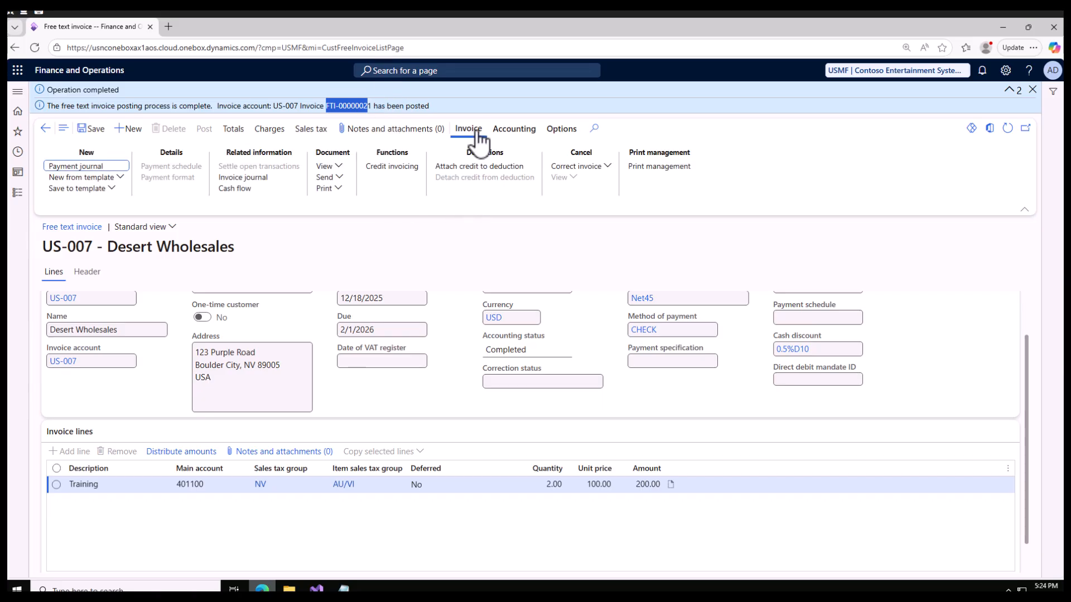
click(257, 180)
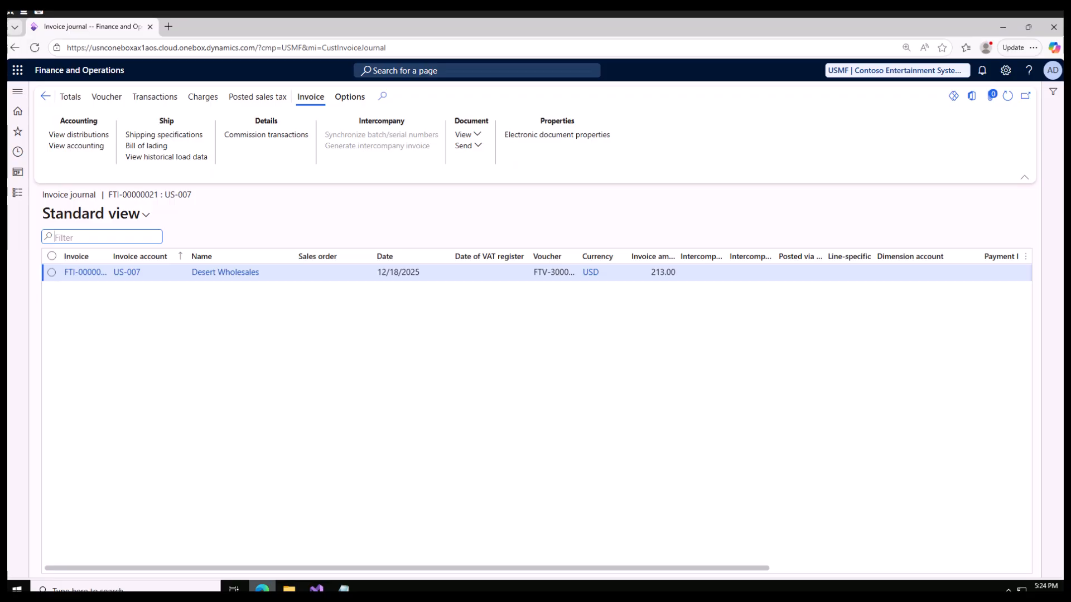
click(51, 273)
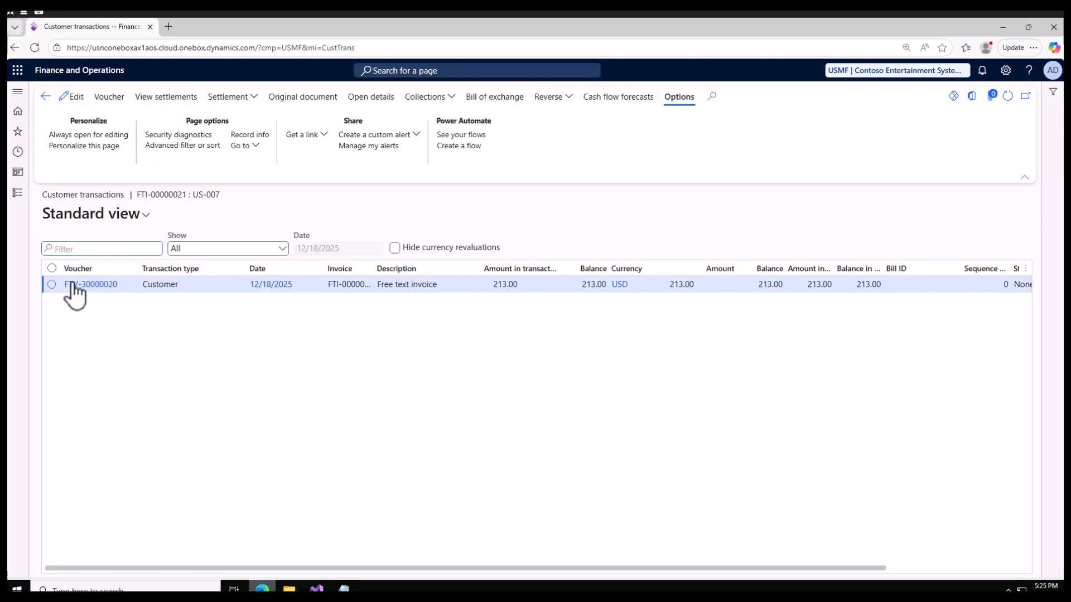
click(53, 284)
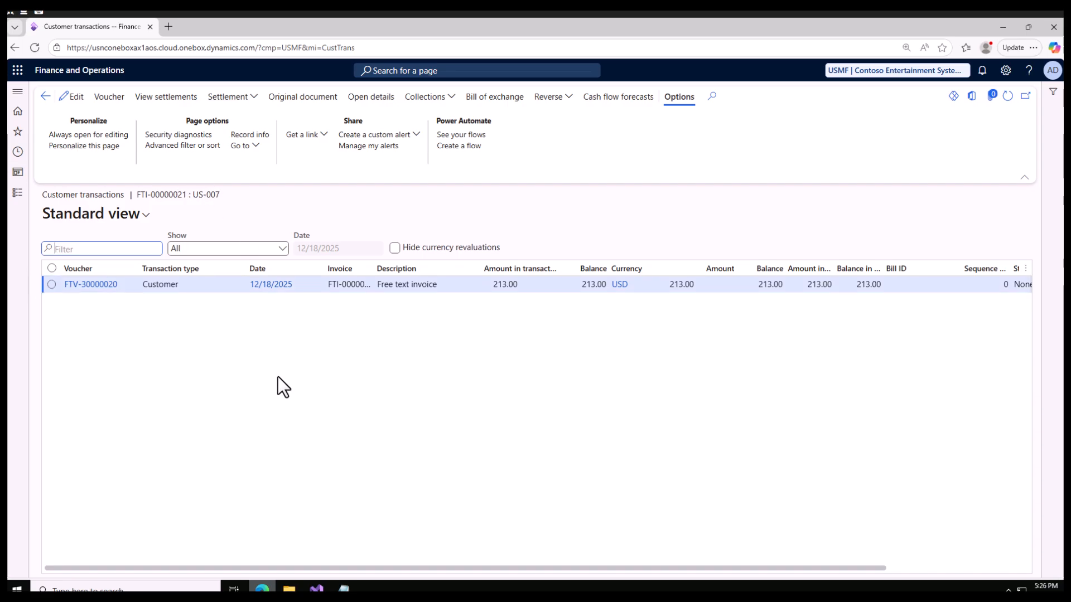
Step: Check the invoice among Desert Wholesales' transactions available for settlement, widening the Invoice column, and return to the invoice journal without settling
click(241, 96)
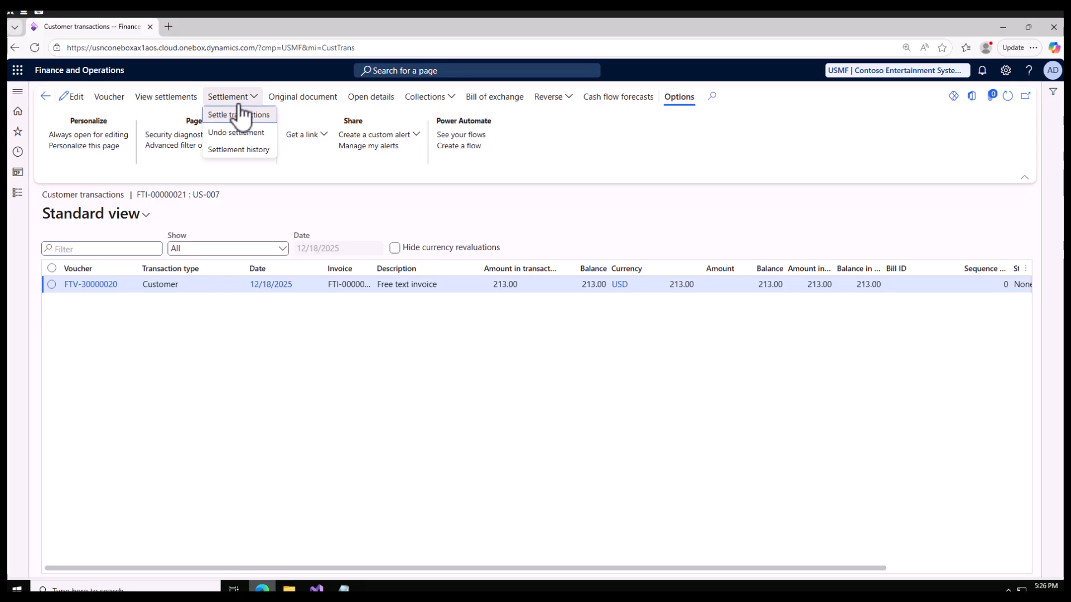
click(247, 116)
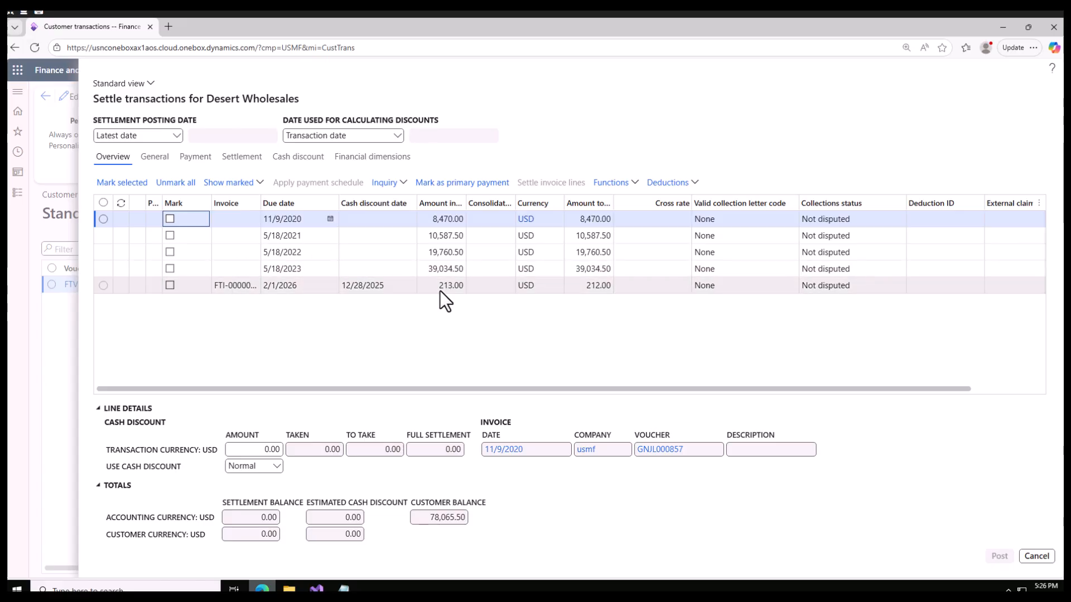
drag(441, 288, 458, 287)
drag(260, 203, 323, 205)
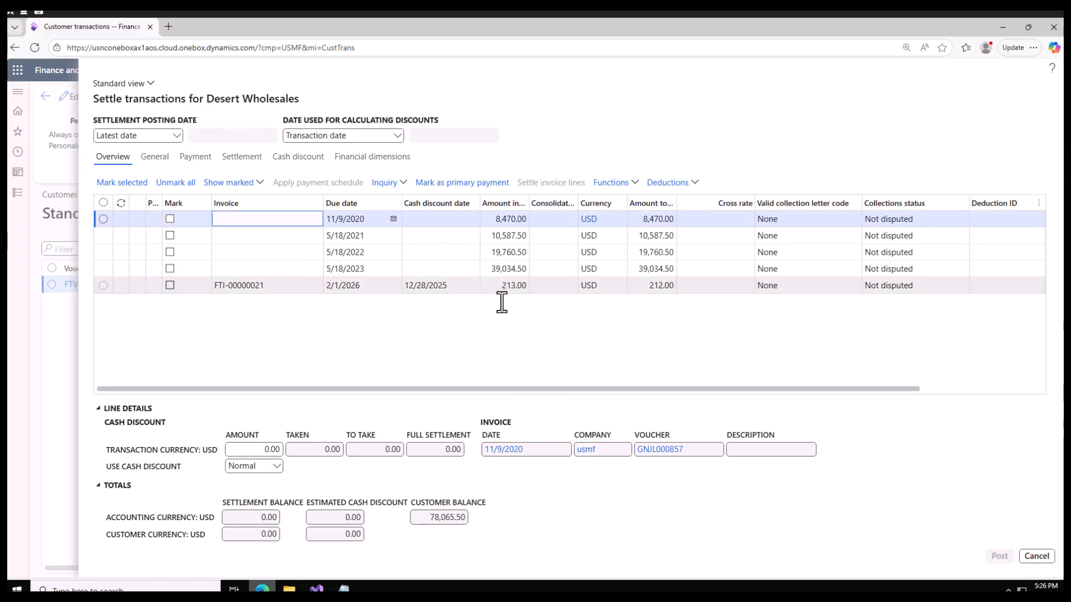
click(1037, 557)
click(45, 96)
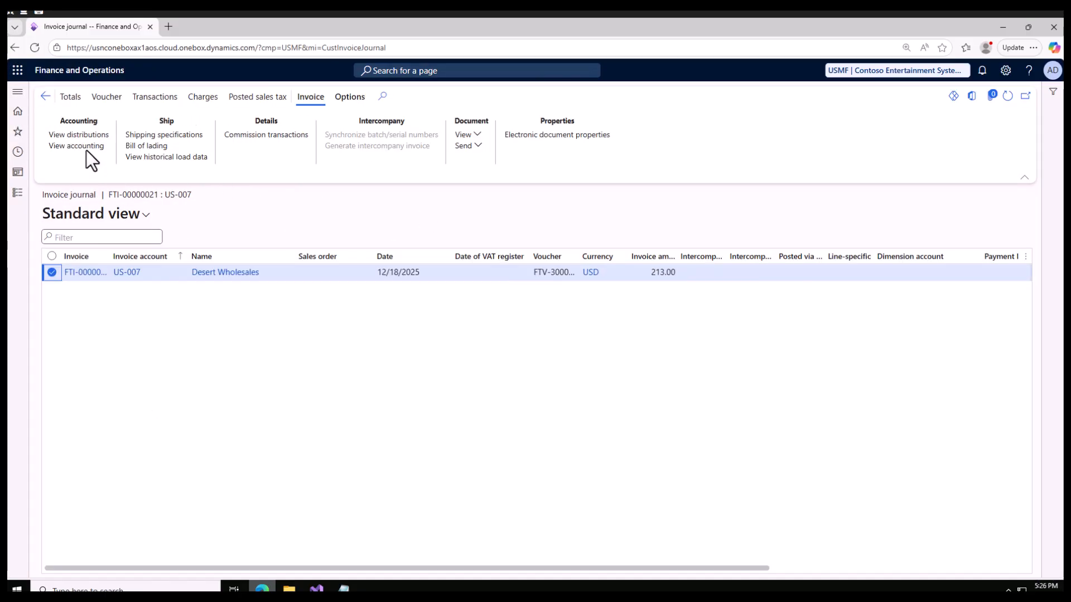
Step: Review the invoice's subledger journal, including the ledger accounts for sales tax, customer balance and customer revenue
click(86, 148)
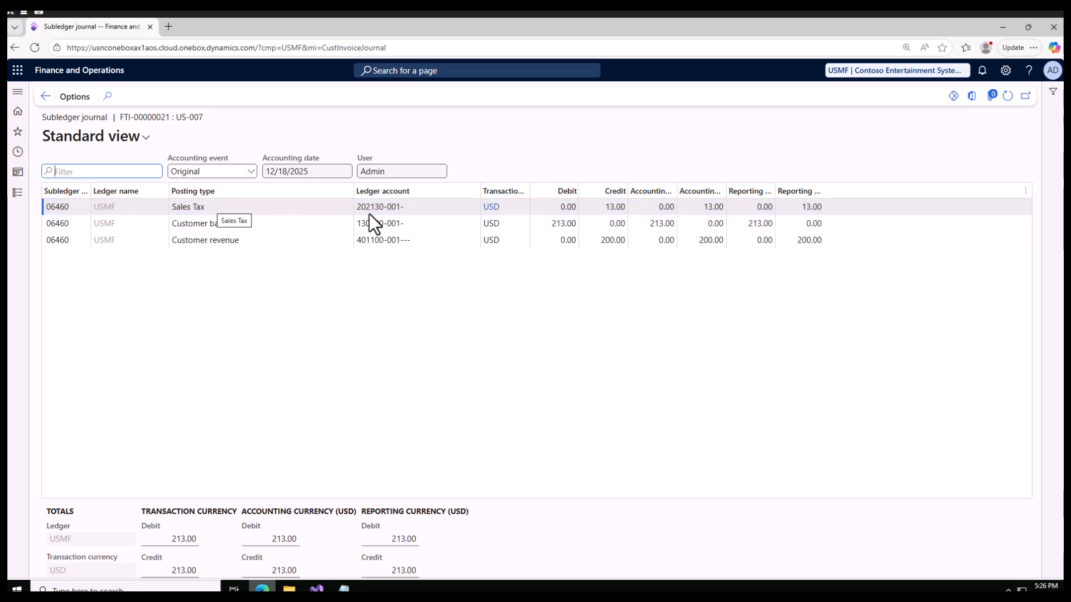
mouse_move(401, 210)
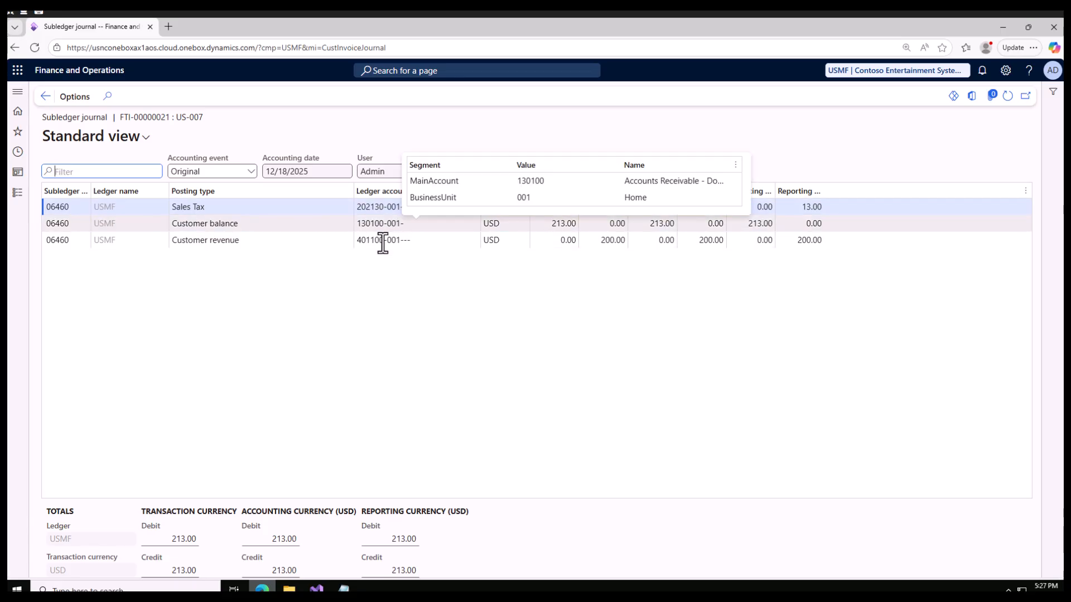
mouse_move(385, 244)
click(45, 97)
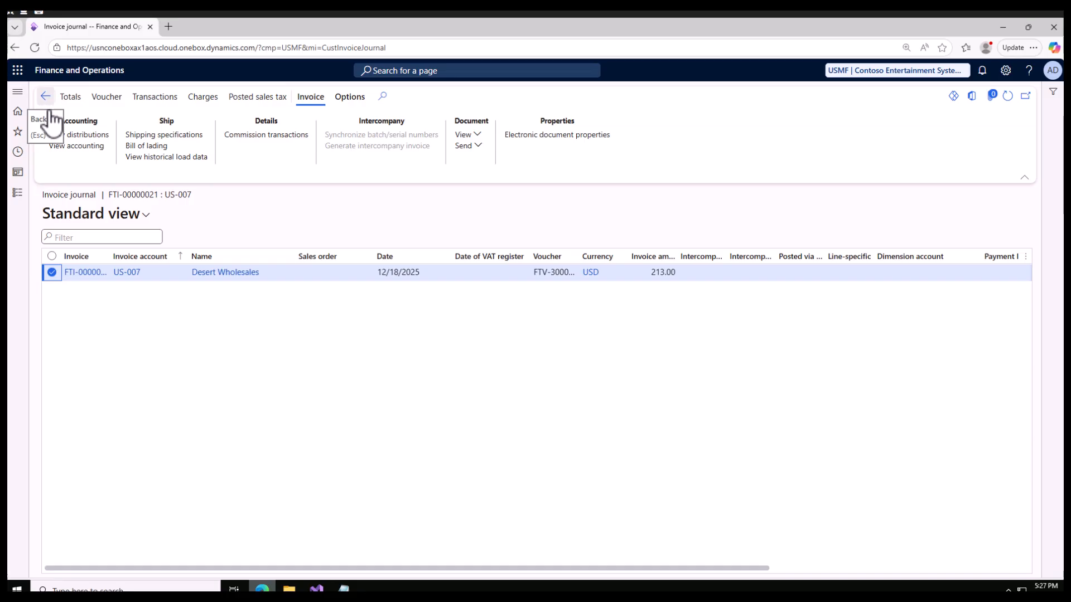
Step: Copy the posted invoice's number from the invoice journal
click(18, 194)
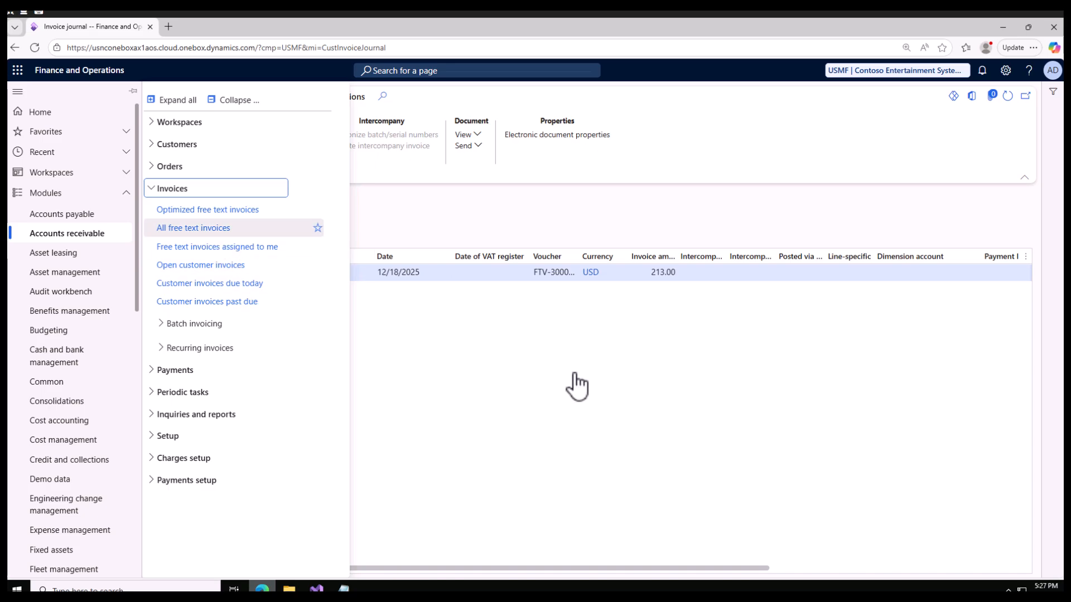
click(279, 320)
click(71, 273)
key(ctrl+c)
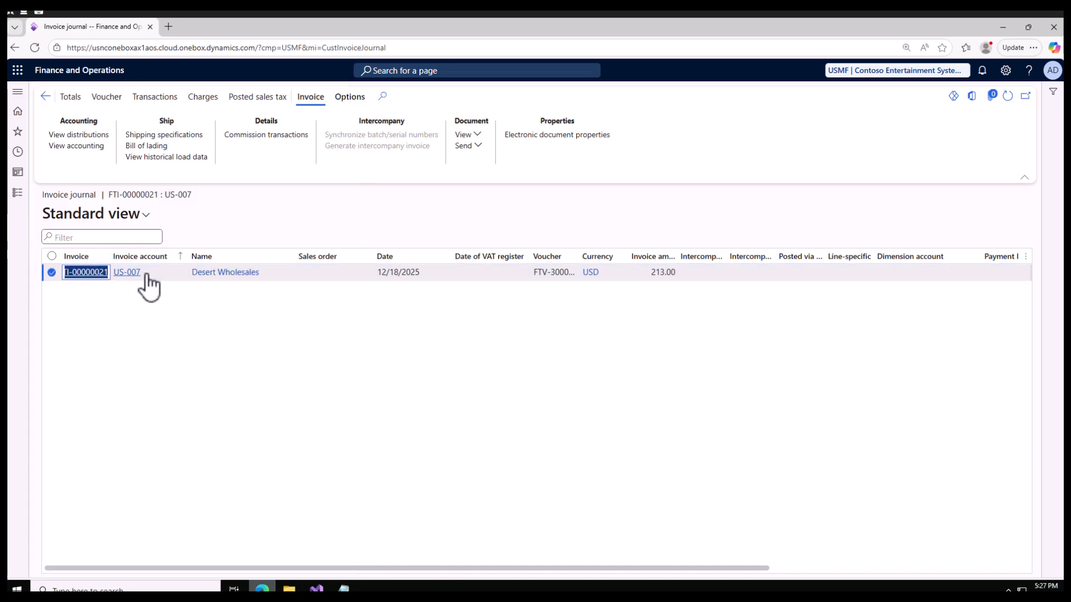
right_click(80, 272)
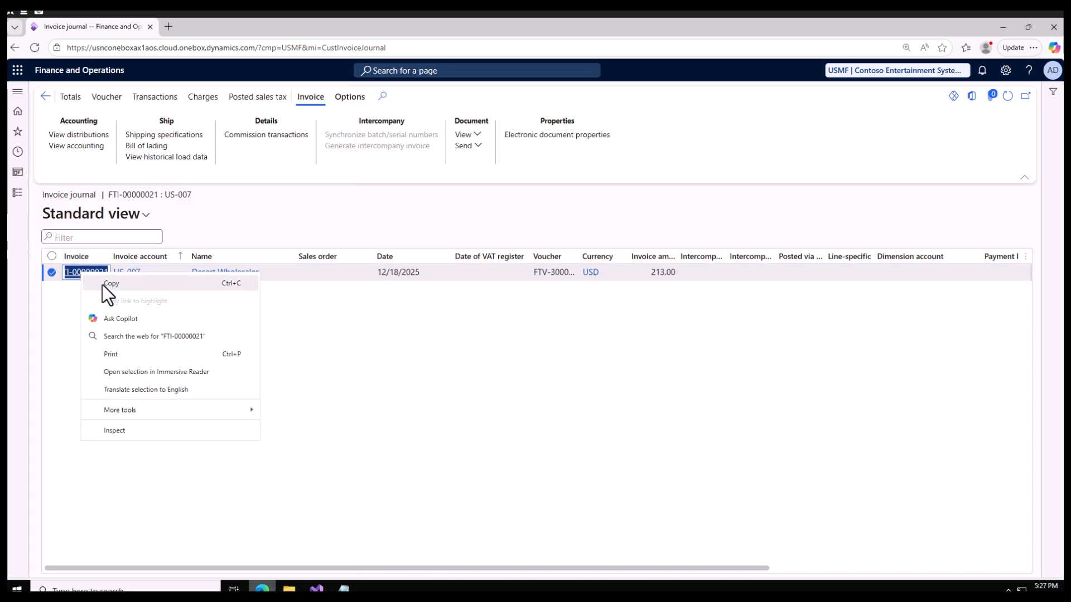
click(103, 284)
Step: Open the Invoice history inquiry for Accounts receivable
click(17, 194)
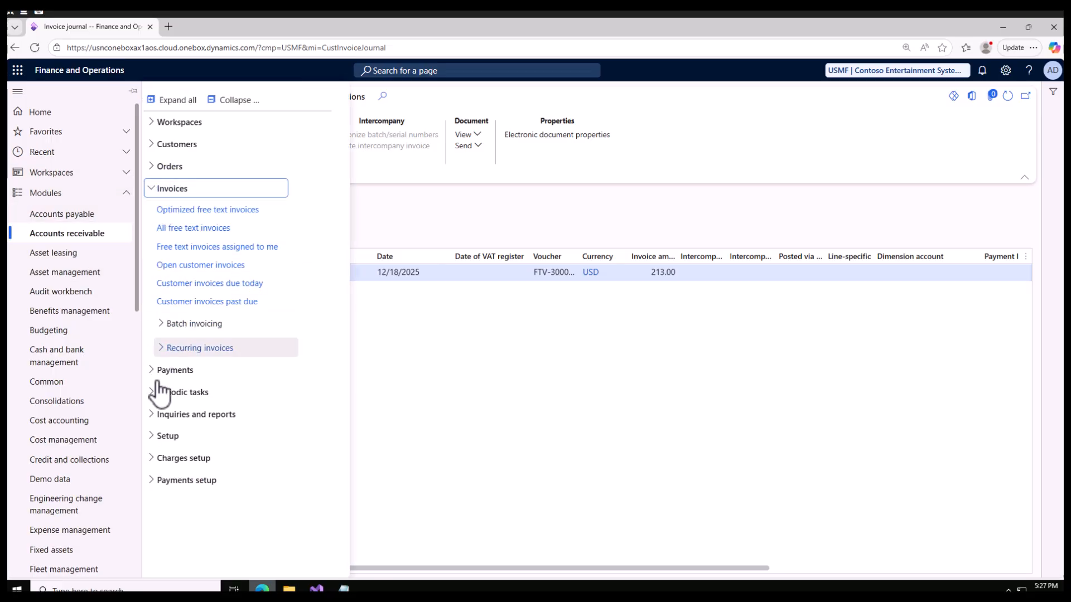
click(162, 416)
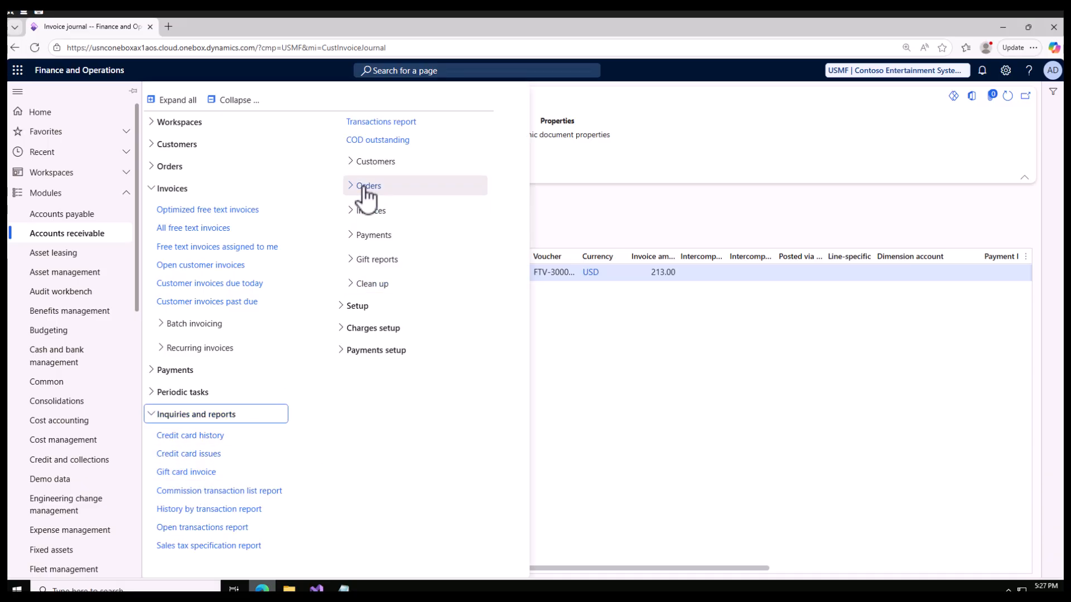
click(357, 214)
click(390, 233)
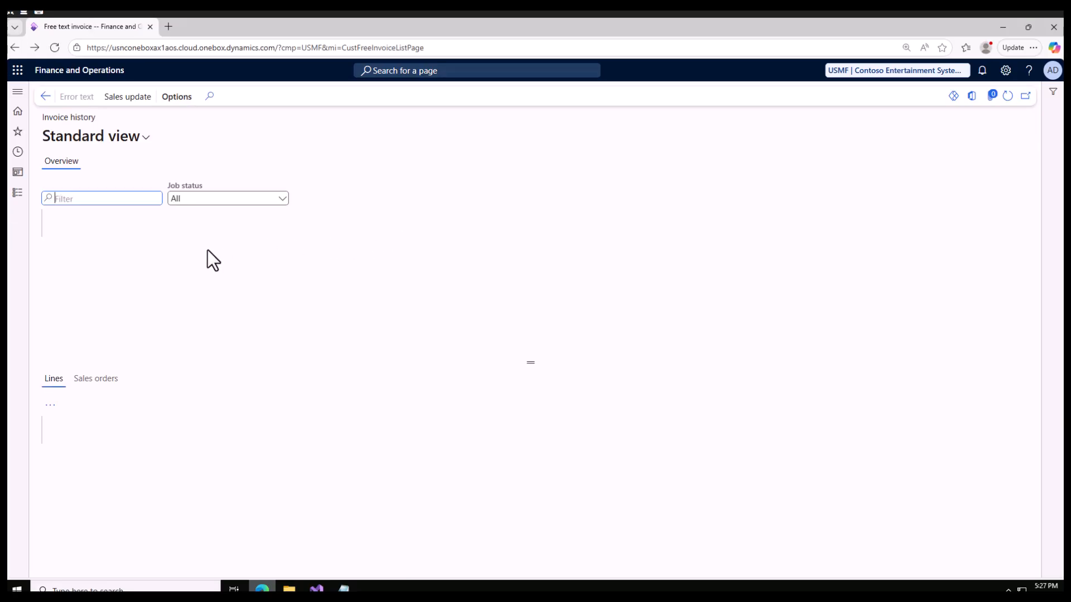
Step: Open the Accounts receivable Invoice journal inquiry and filter its Invoice column by the copied invoice number
click(18, 192)
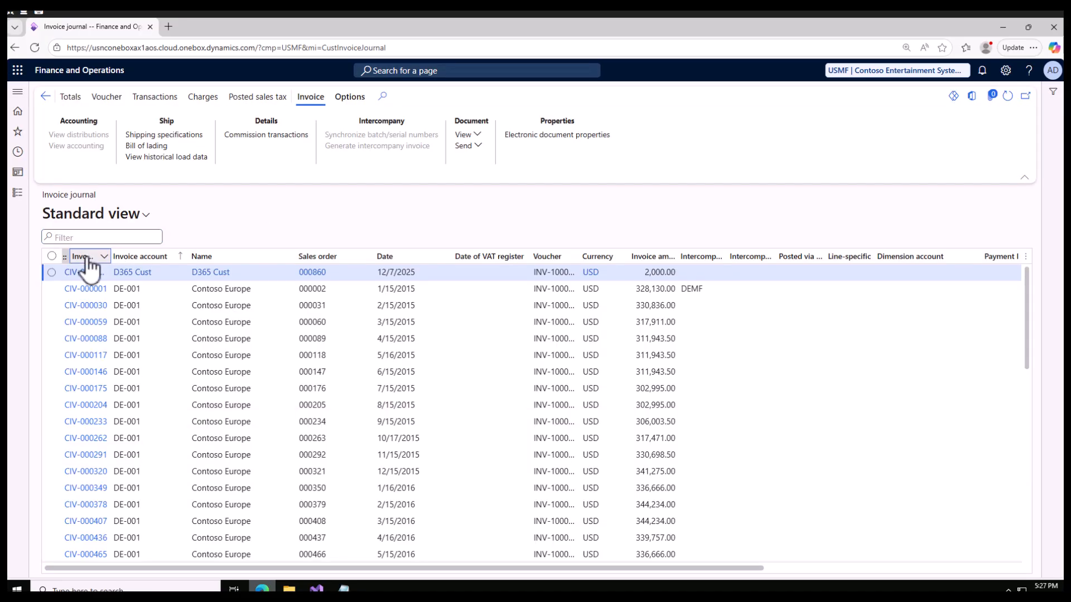
click(87, 257)
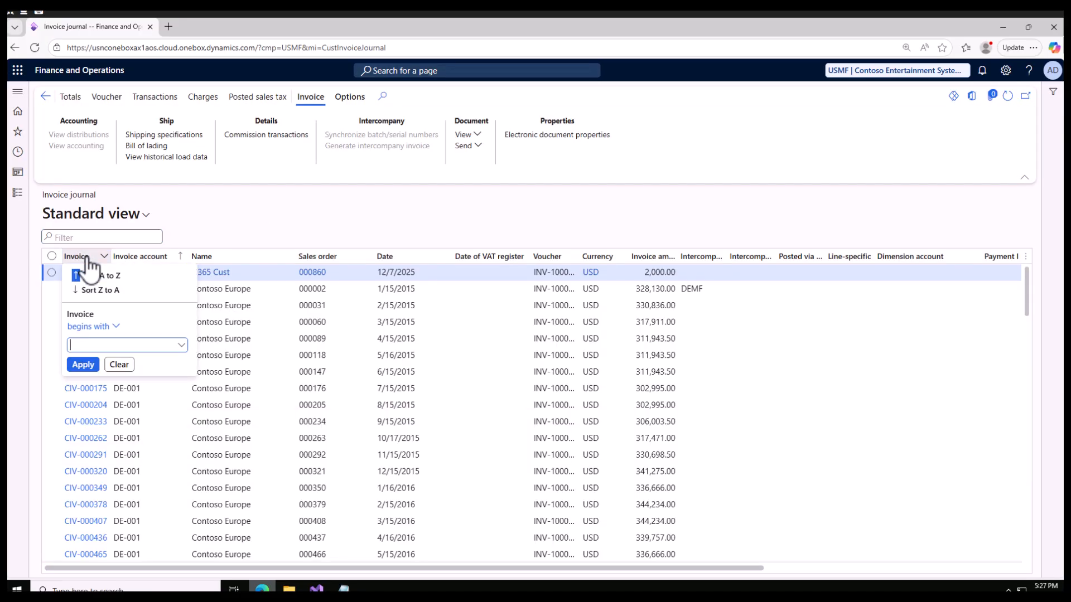
key(ctrl+v)
key(Return)
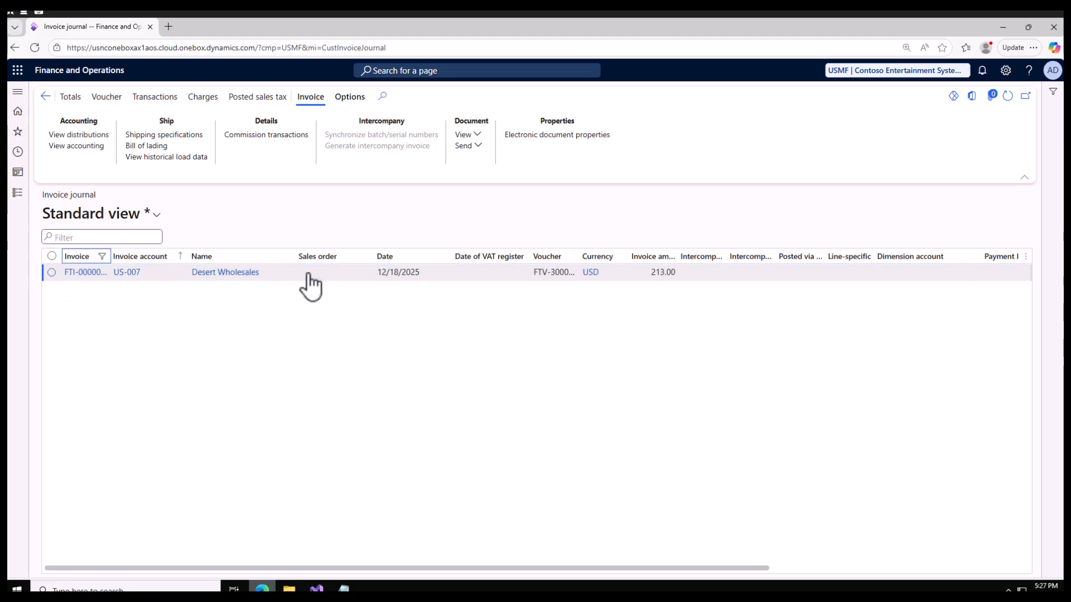
click(20, 195)
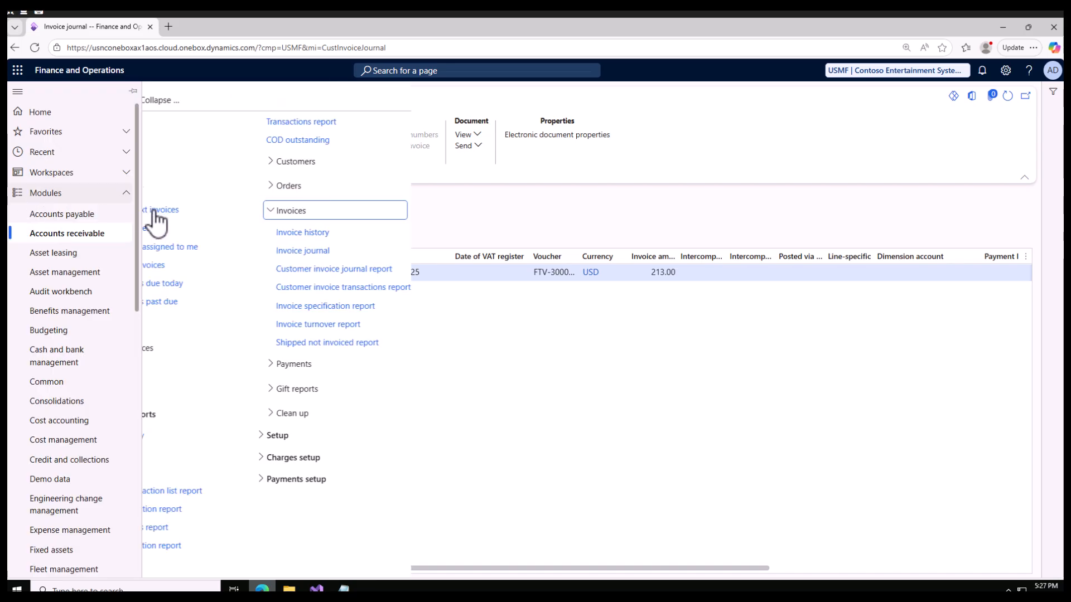
click(733, 418)
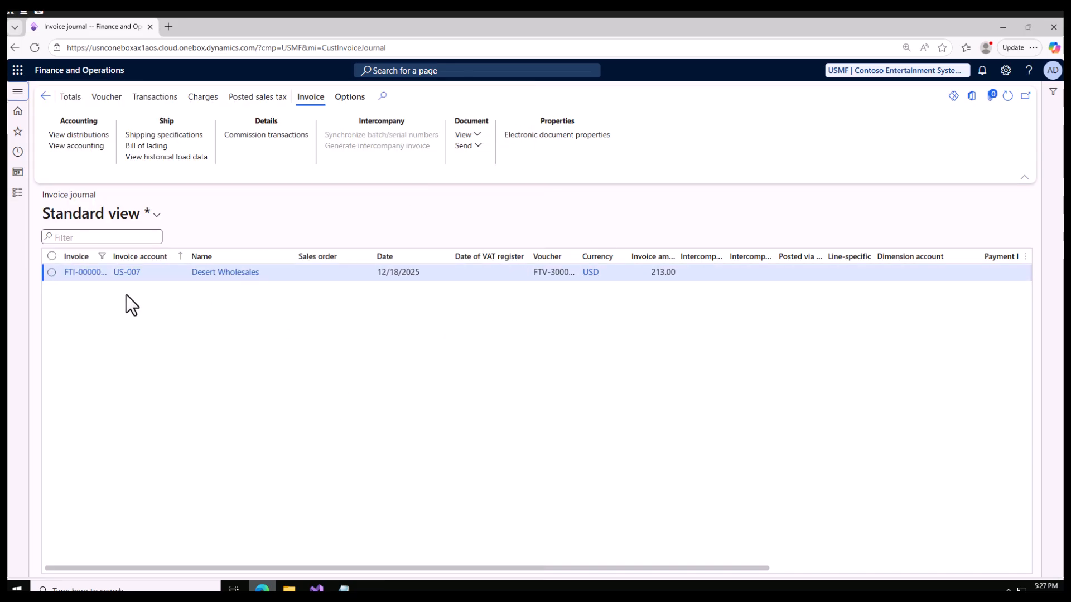
Step: Select the Desert Wholesales invoice in the journal and check its options for viewing the invoice document
click(51, 273)
click(467, 136)
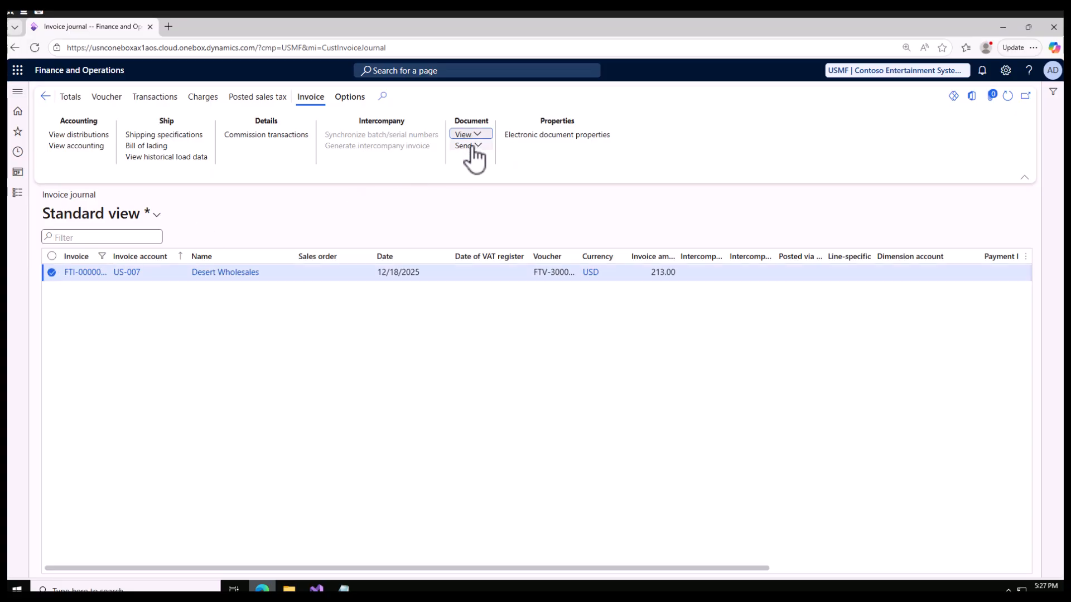
click(483, 166)
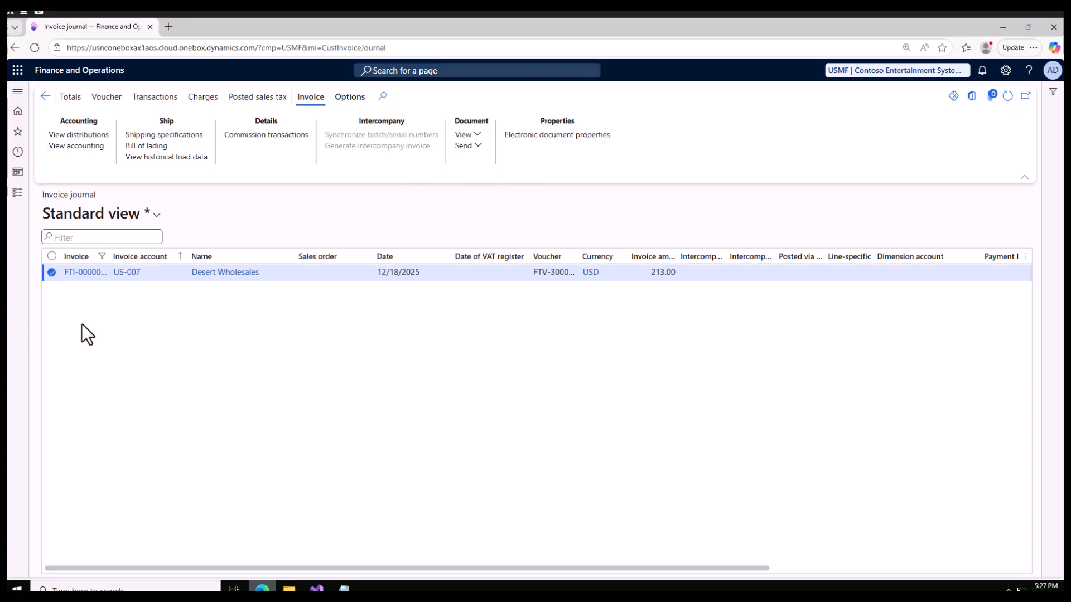